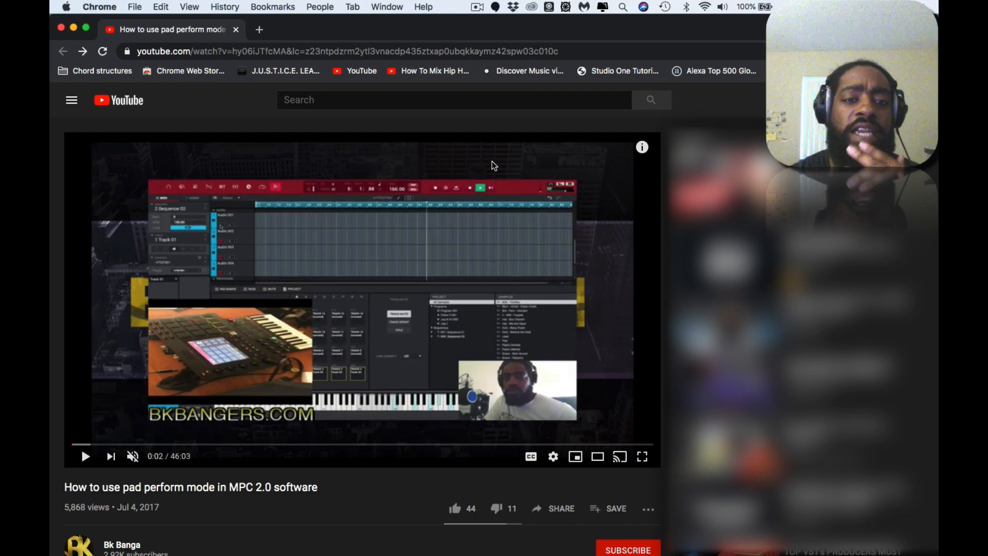
Read the highlighted comment and its replies under the pad perform video, and jump to the 6:55 timestamp in the reply.
scroll(494, 166, down, 4)
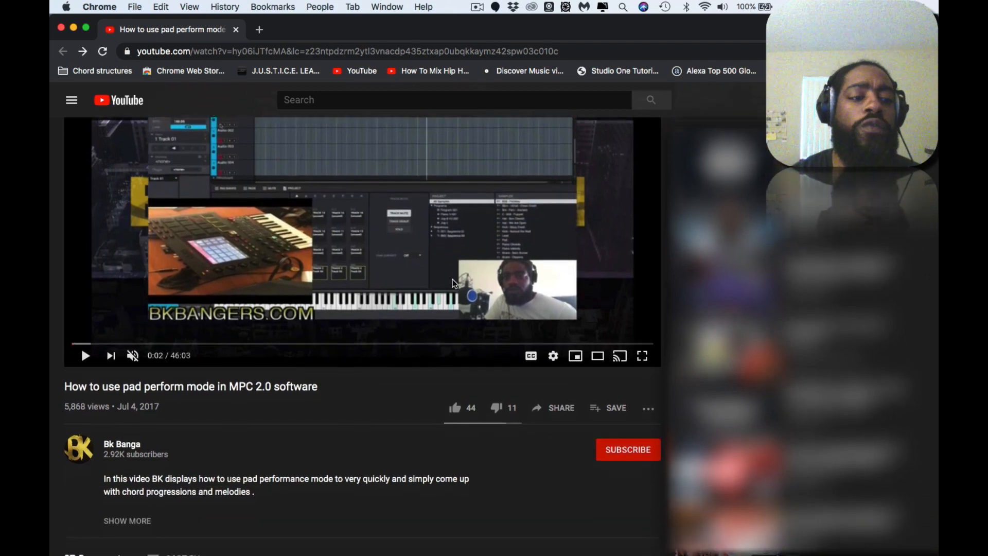
scroll(454, 282, down, 1)
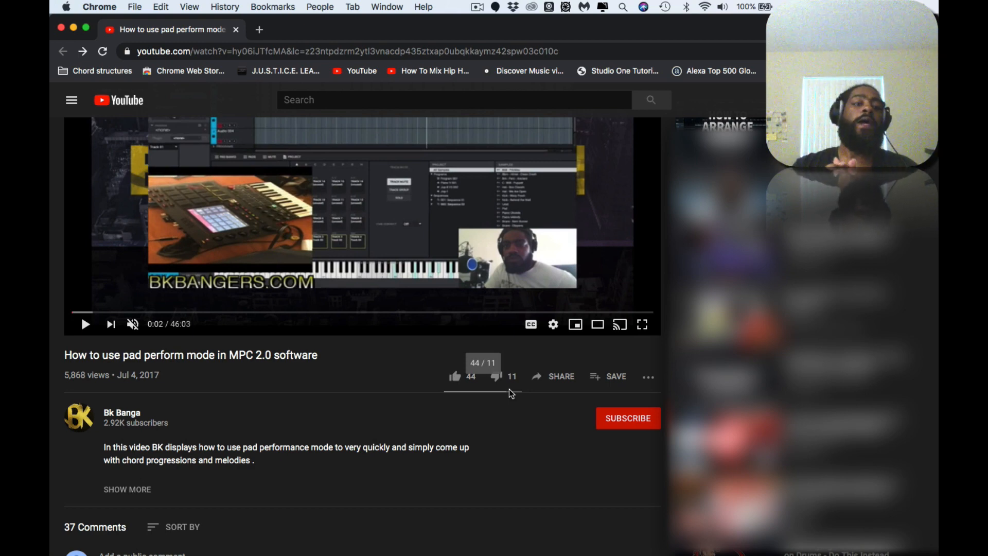
scroll(511, 394, down, 7)
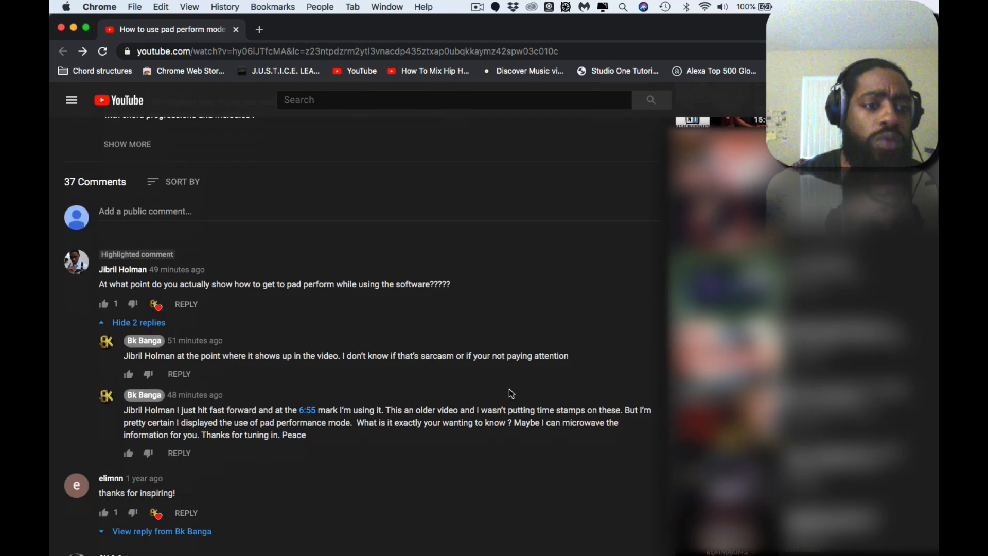
scroll(511, 394, up, 1)
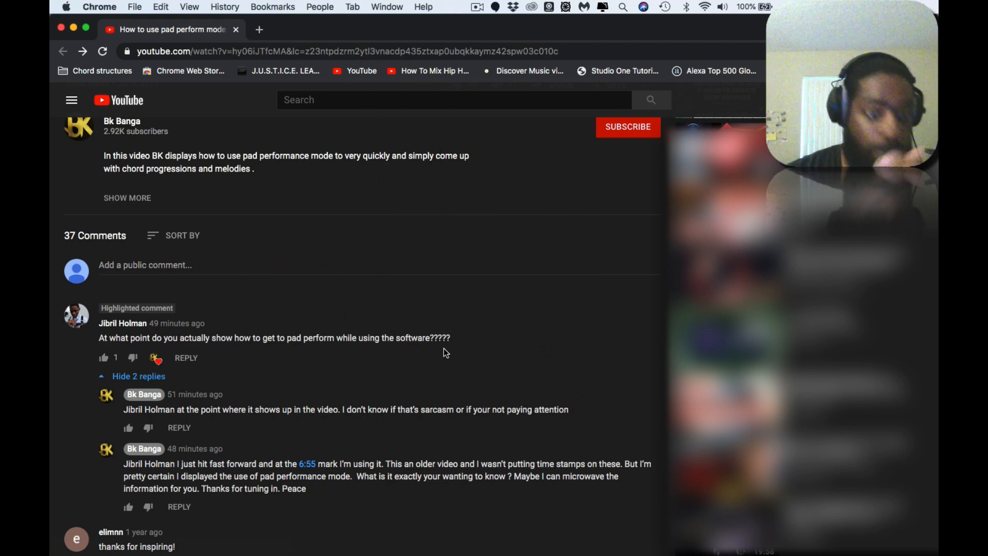
scroll(432, 422, down, 2)
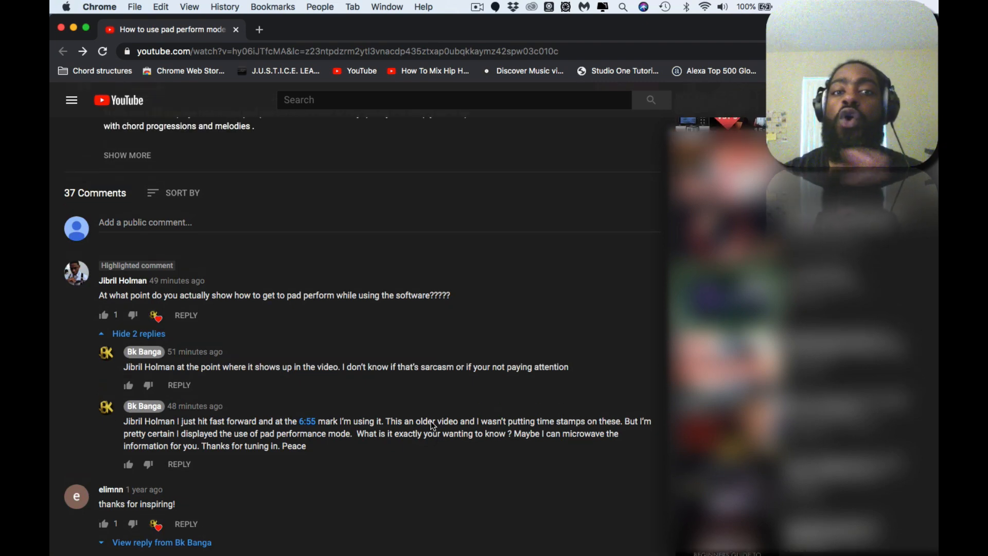
scroll(434, 426, up, 2)
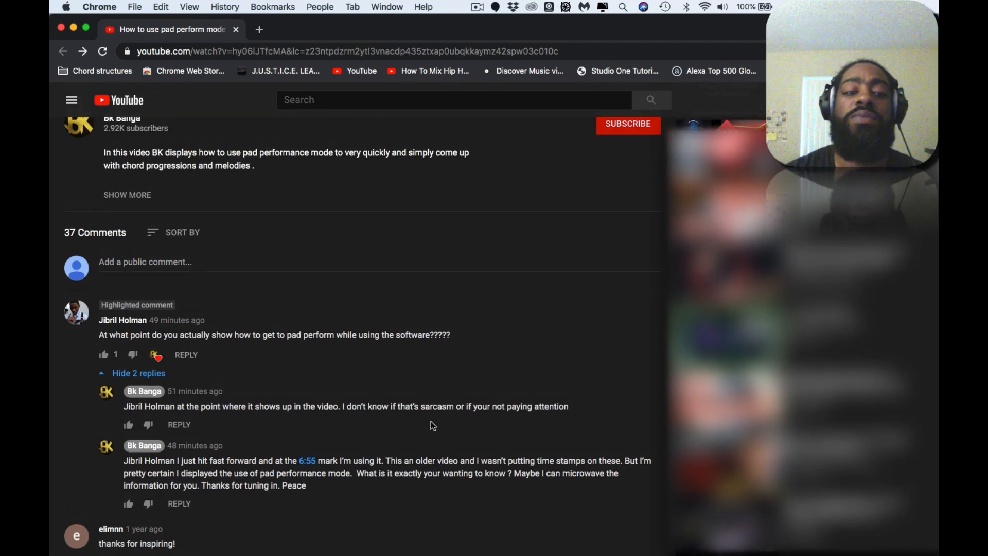
click(308, 461)
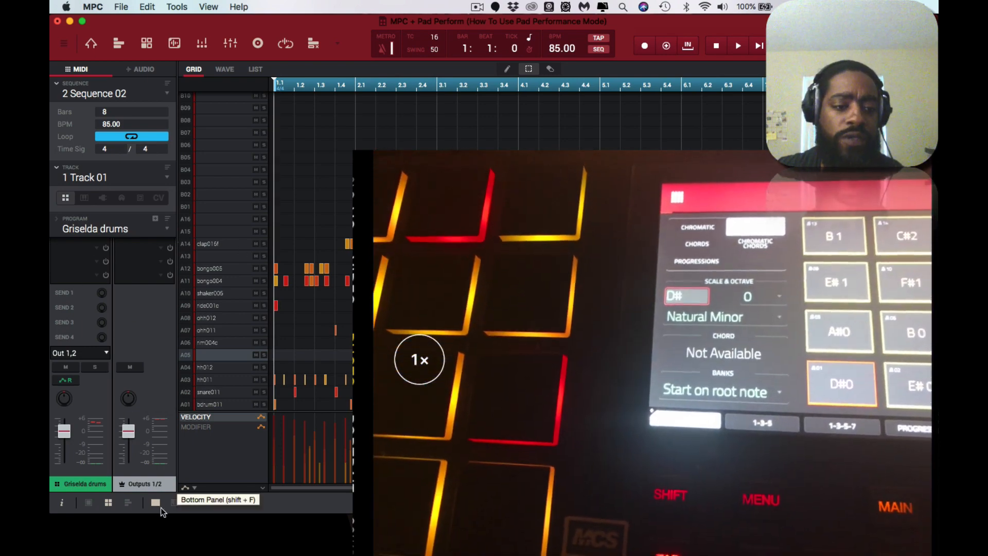
Switch to the MPC software, show the pad view below the grid, and select Track 02 with the Mini Grand plugin.
click(156, 504)
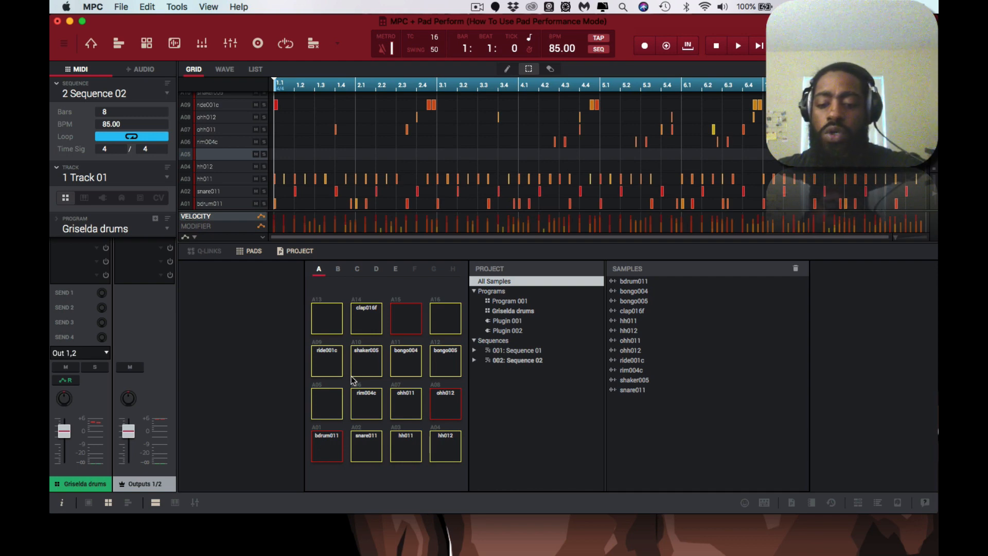
key(Down)
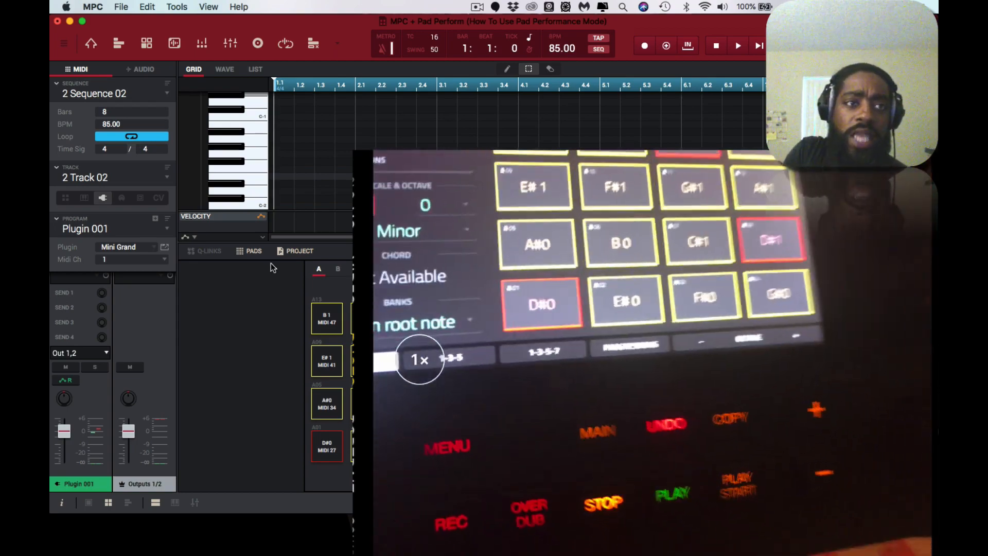
click(176, 7)
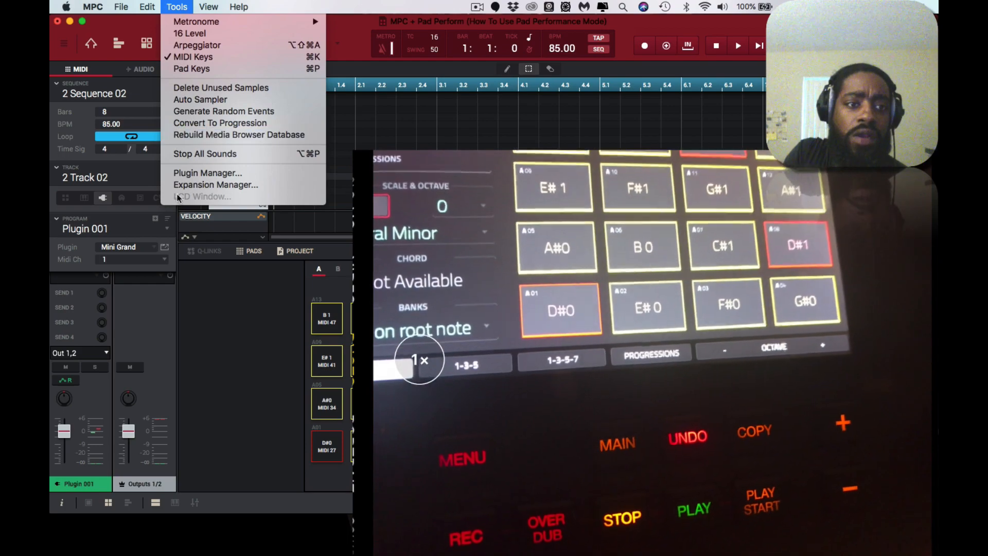
click(348, 21)
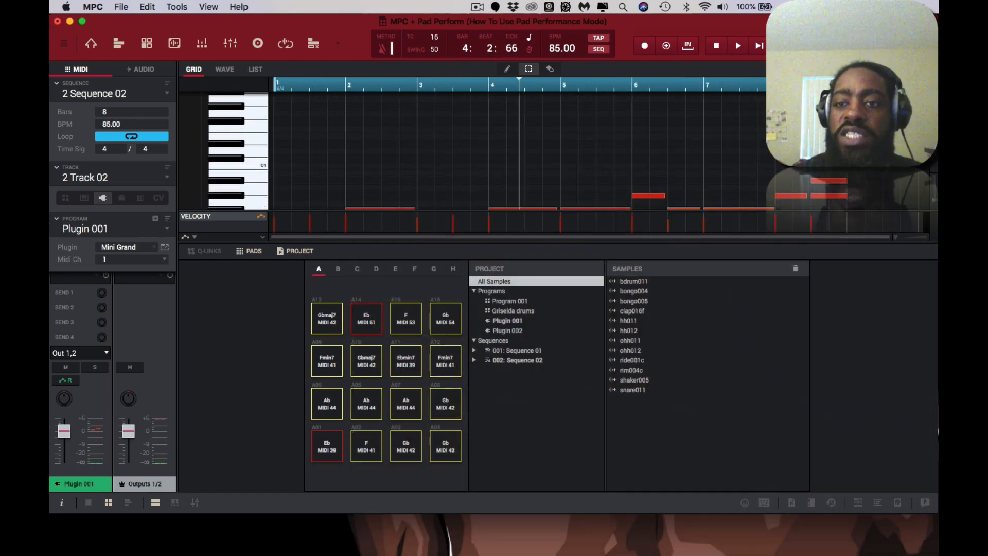
Enlarge the note grid on Track 02 and shorten the final chord's notes slightly at the end of bar 8.
scroll(515, 154, up, 5)
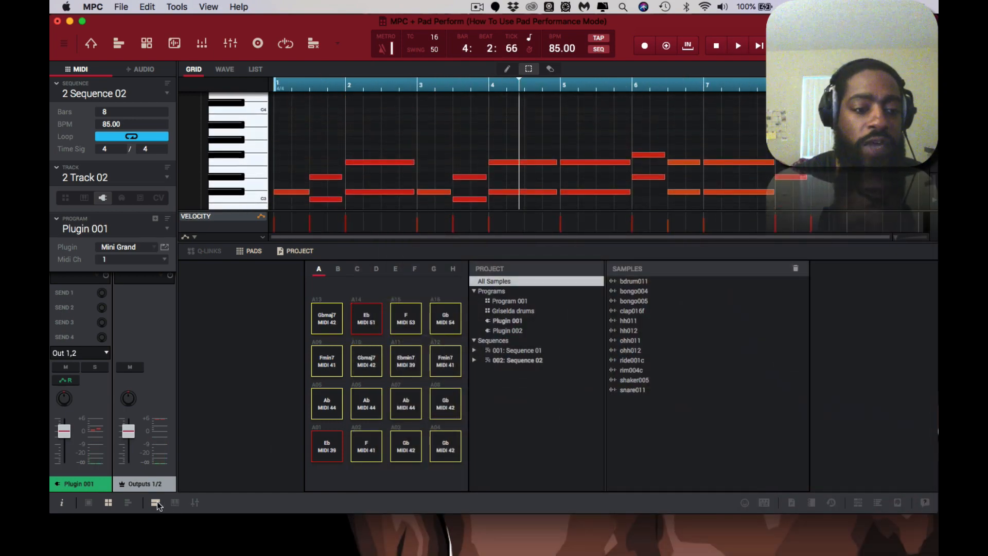
click(155, 503)
scroll(533, 314, down, 5)
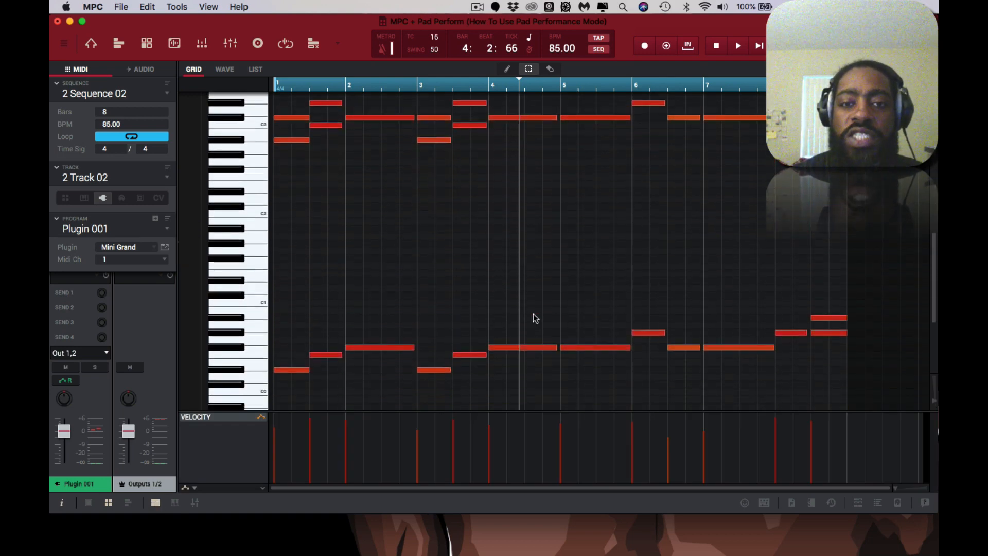
scroll(533, 313, up, 1)
drag(815, 340, 835, 477)
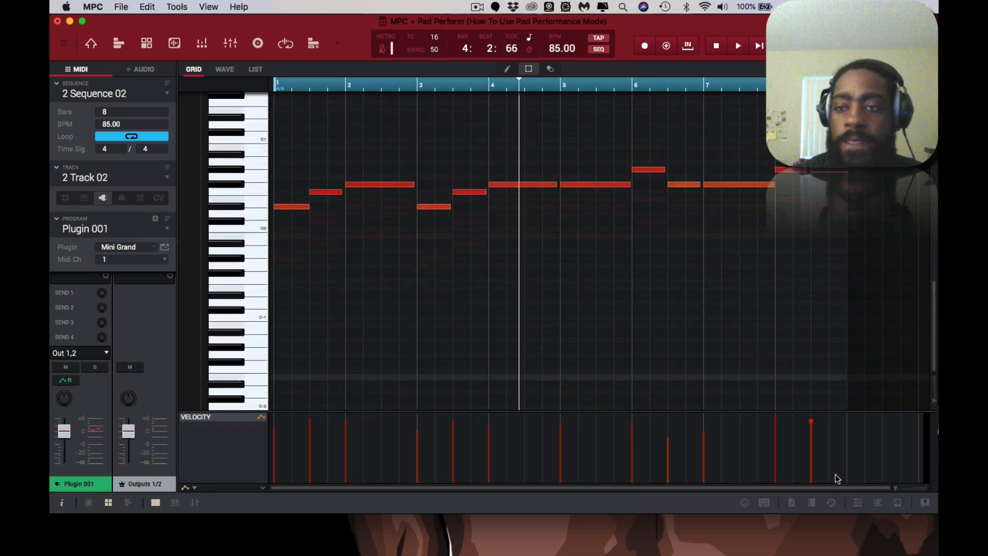
scroll(836, 273, up, 5)
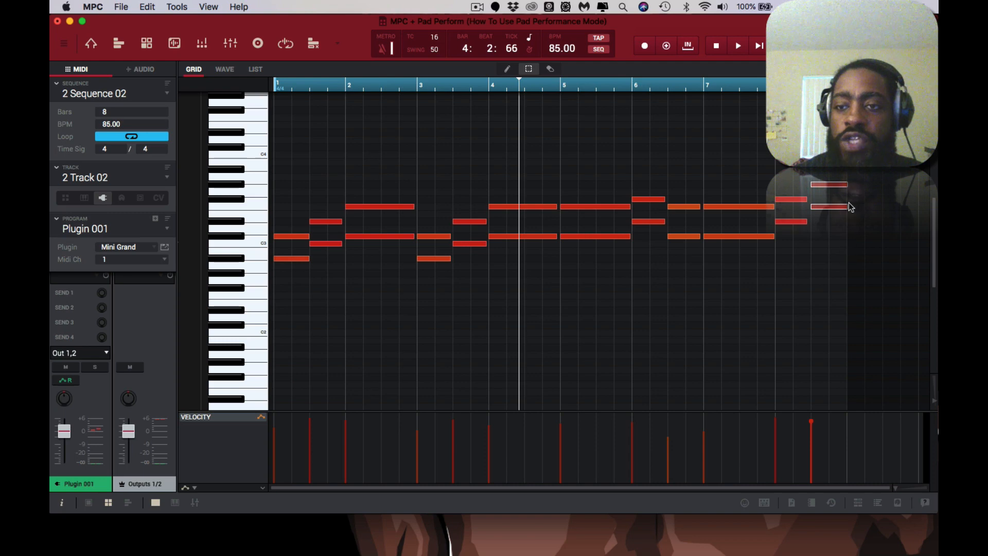
drag(850, 209, 846, 209)
Examine the upper chord notes and the low root notes recorded across Track 02's piano roll.
scroll(869, 294, down, 5)
scroll(869, 295, up, 3)
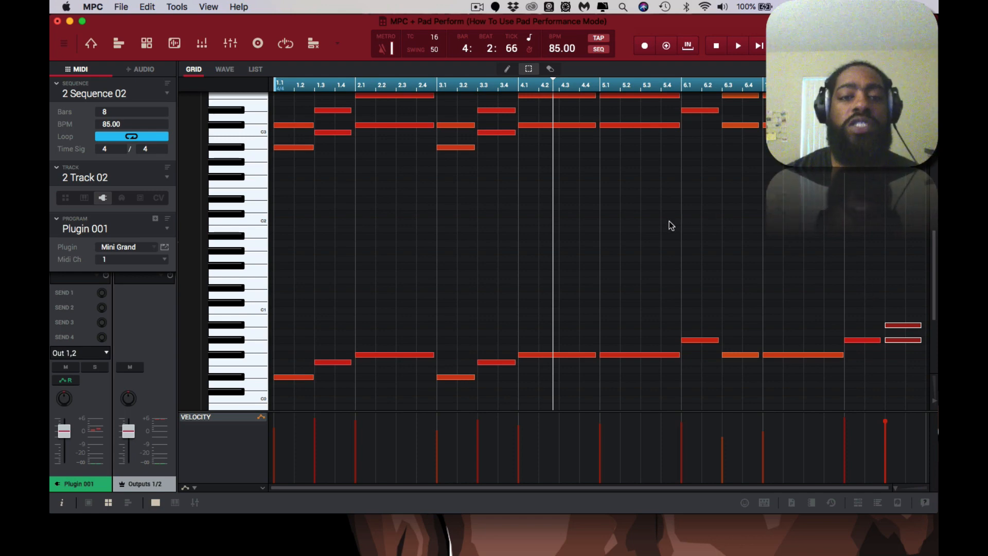
scroll(671, 222, up, 5)
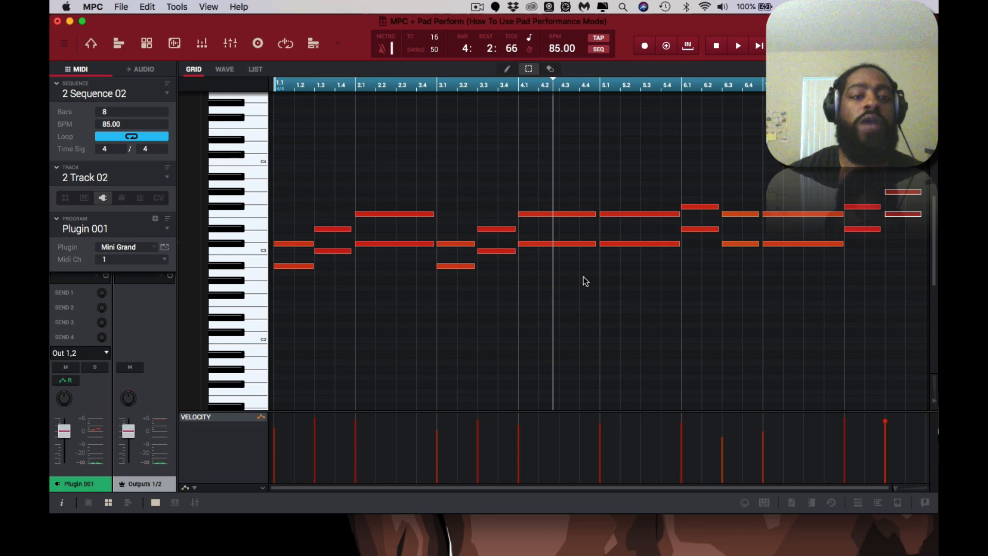
scroll(585, 281, down, 3)
scroll(585, 281, down, 7)
scroll(585, 281, up, 10)
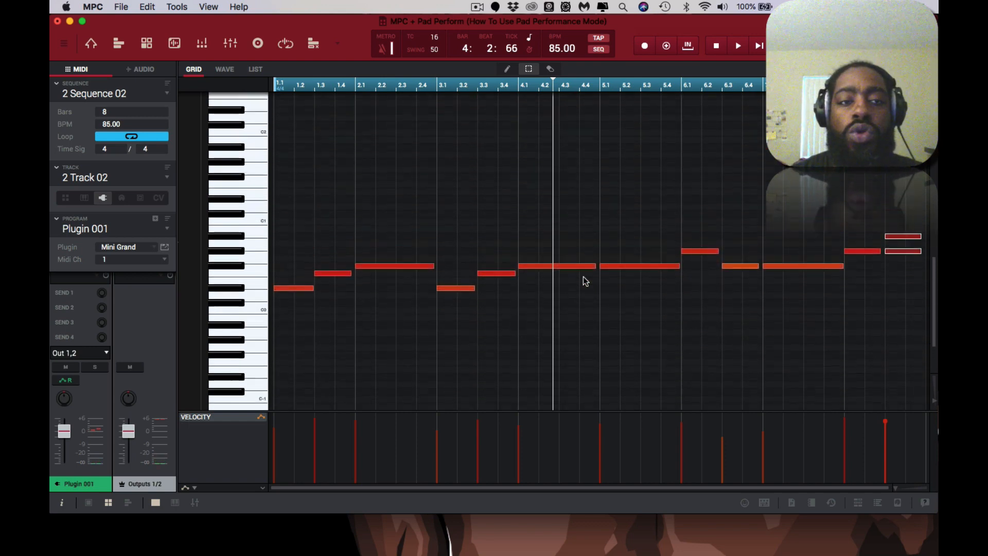
scroll(584, 279, down, 5)
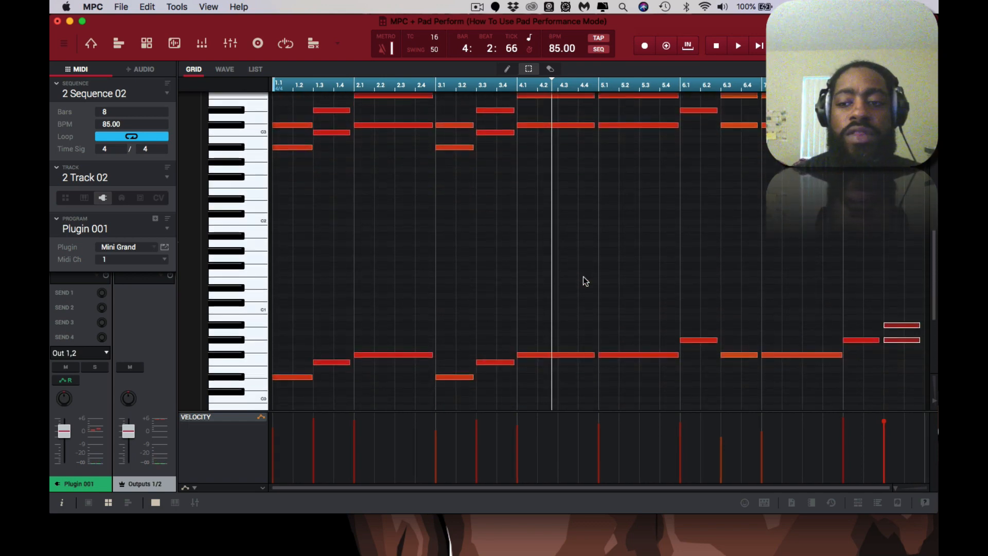
Check the Mini Grand plugin window on Track 02, and switch to Track 03 to view and close its Bassline plugin window.
key(super+z)
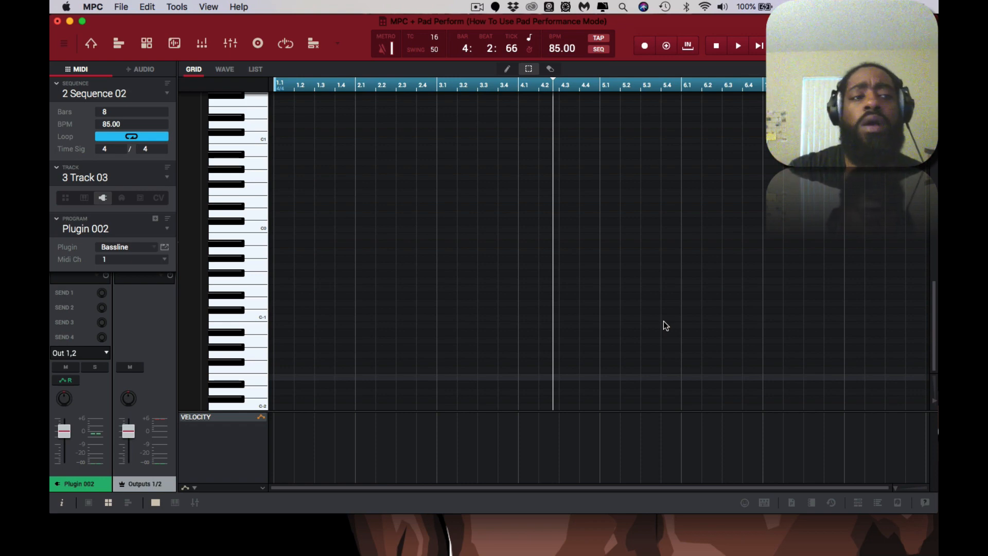
key(super+z)
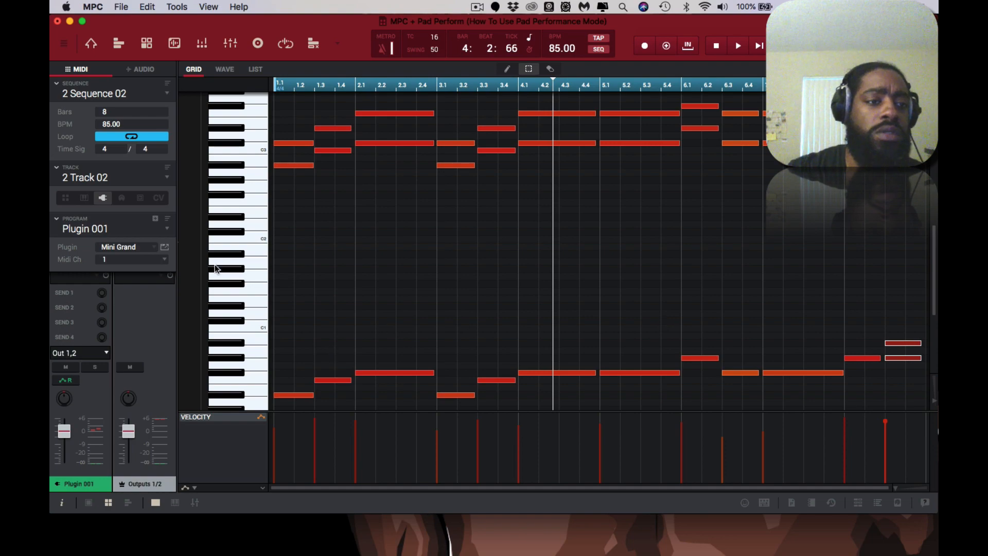
click(165, 247)
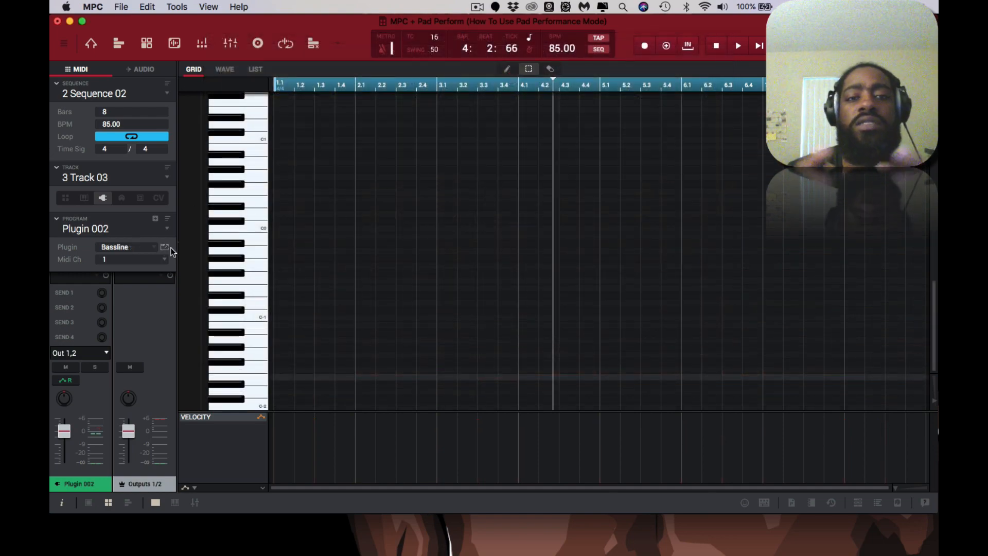
click(165, 247)
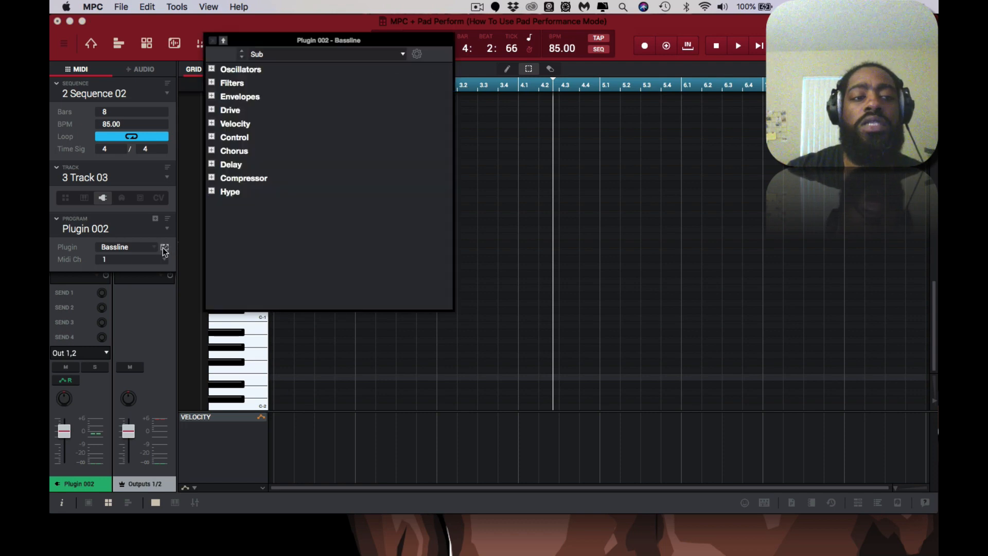
click(214, 42)
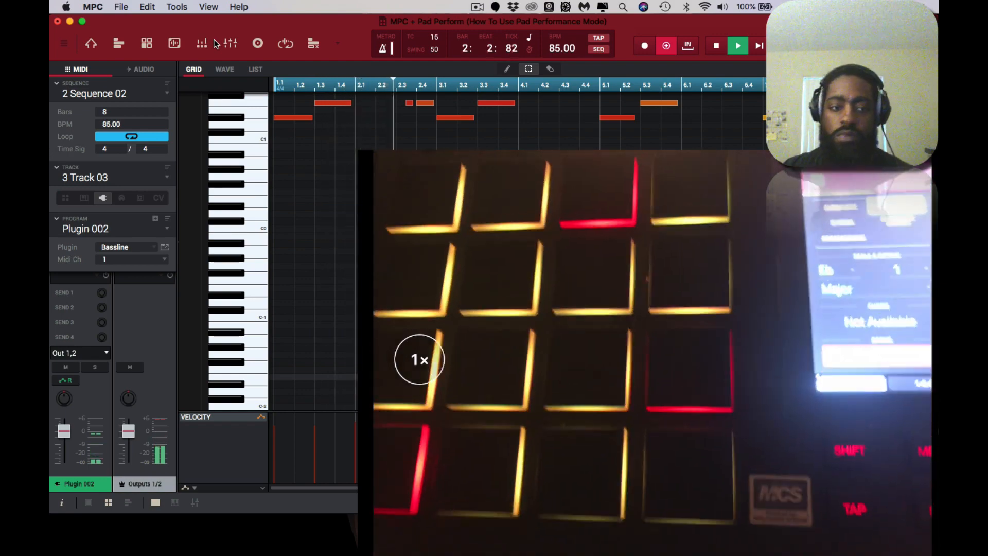
Bring the pad view back below the grid during the Track 03 bassline overdub, and stop playback.
scroll(479, 252, up, 5)
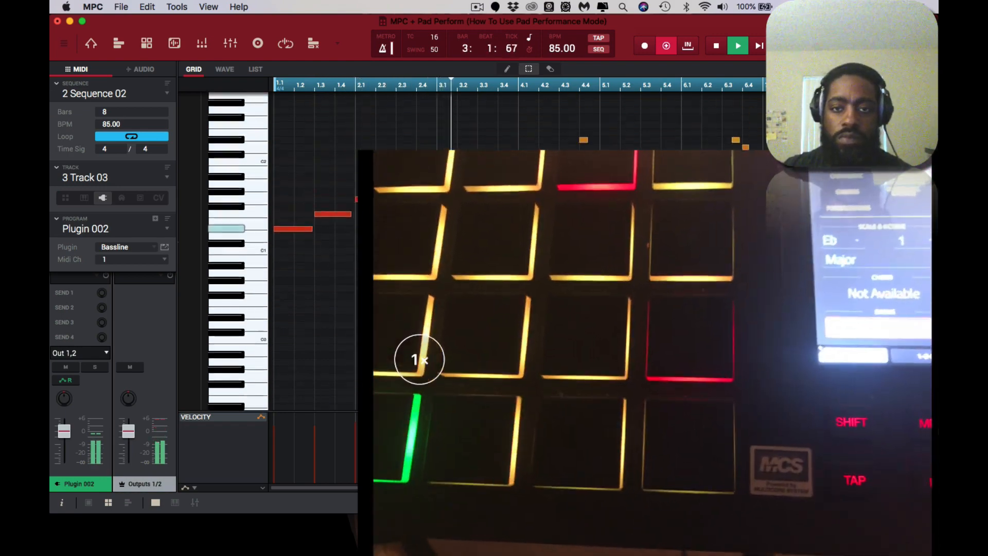
scroll(478, 252, down, 2)
scroll(478, 252, up, 1)
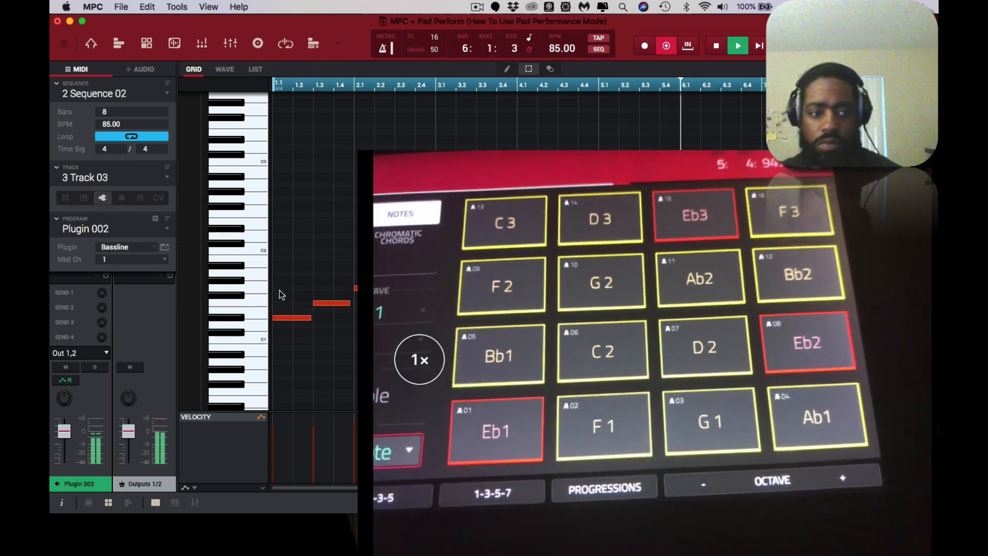
click(156, 500)
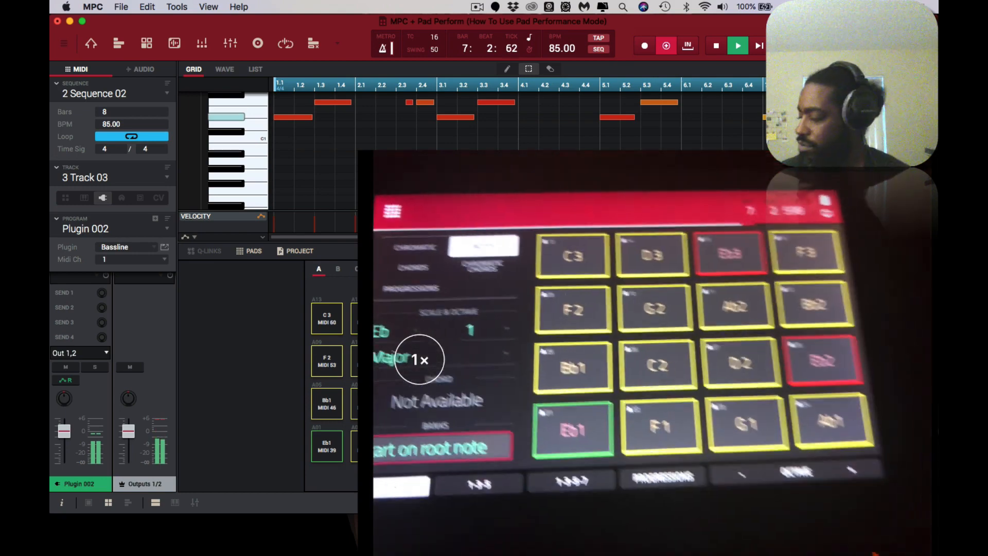
key(space)
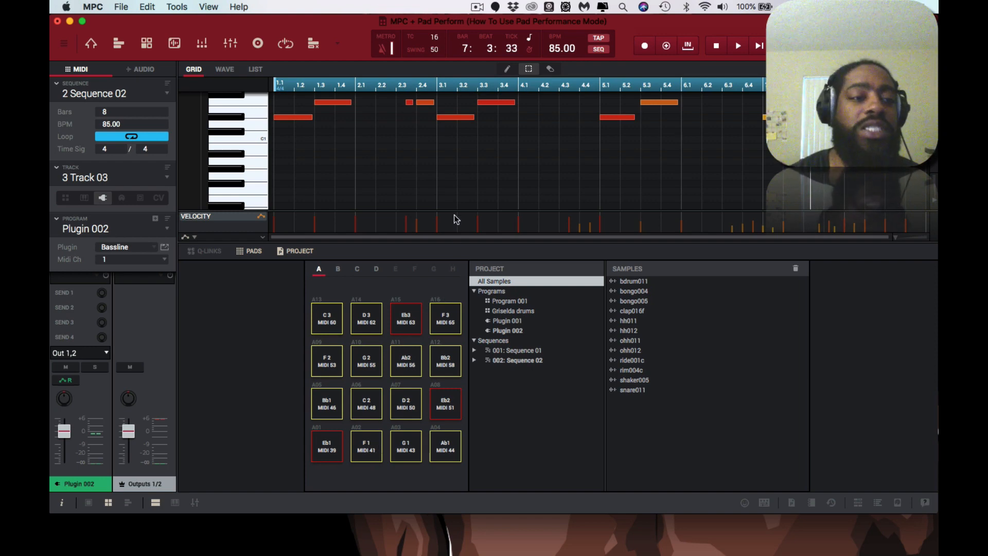
Compare the bass notes on Track 03 with the lowest chord notes on Track 02 in the enlarged note grid.
scroll(454, 215, right, 1)
scroll(456, 193, up, 3)
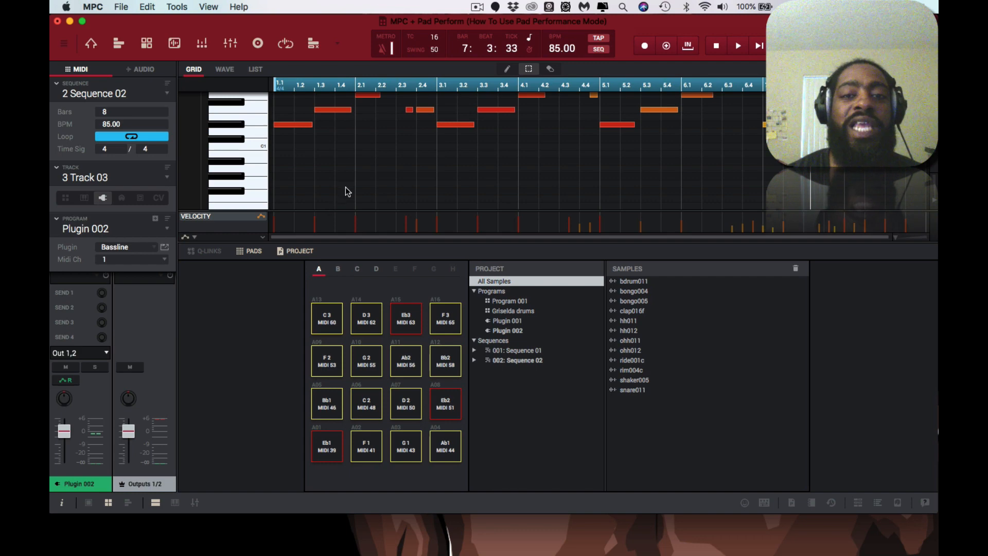
scroll(346, 187, up, 5)
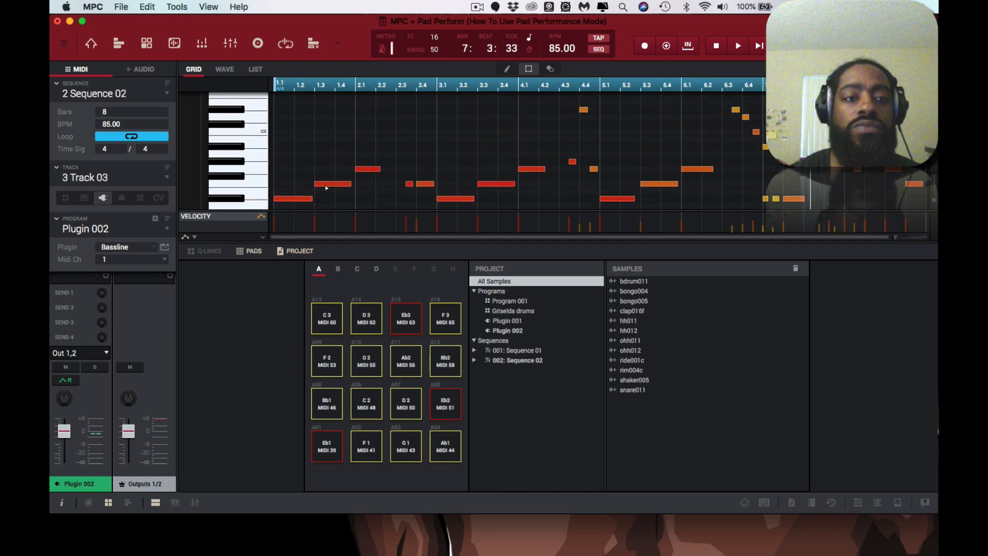
key(super+Up)
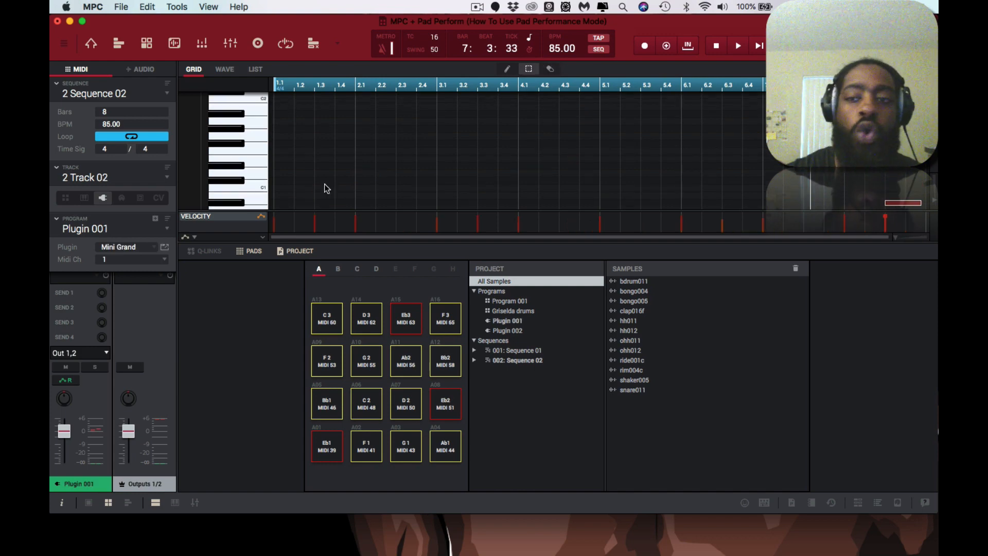
click(163, 502)
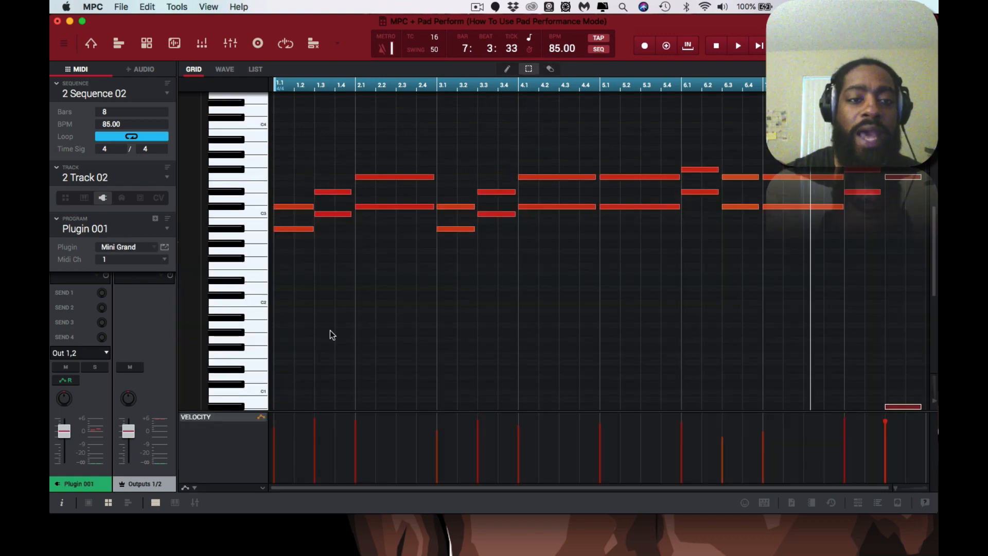
scroll(330, 330, up, 1)
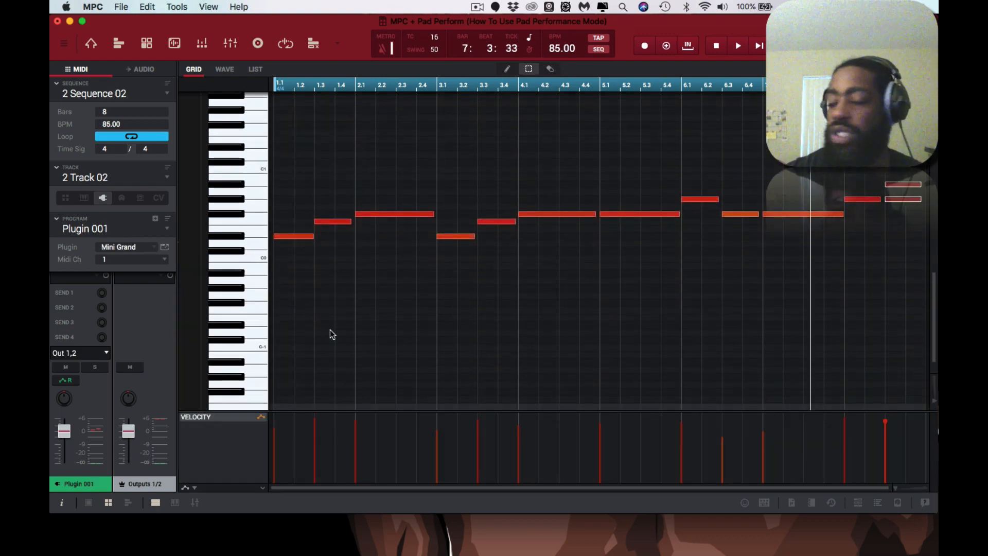
scroll(330, 331, down, 1)
scroll(329, 330, up, 6)
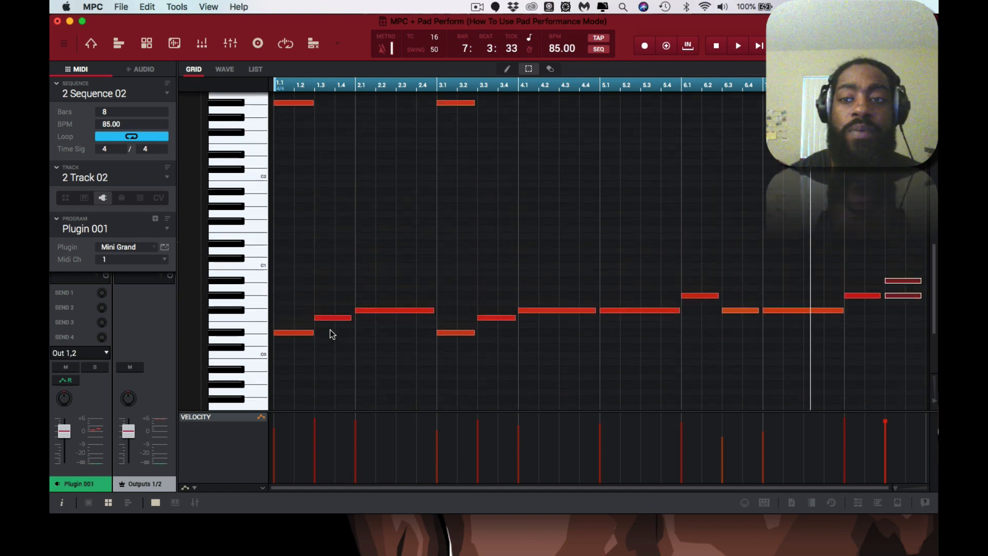
scroll(298, 386, down, 4)
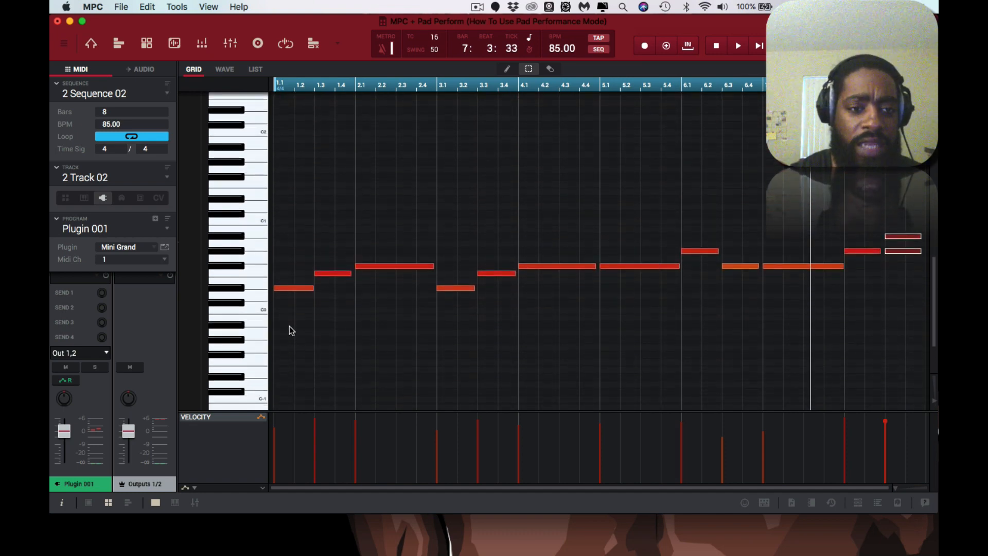
Select the lowest root note of the first chord on Track 02 to check its pitch.
click(290, 289)
click(289, 290)
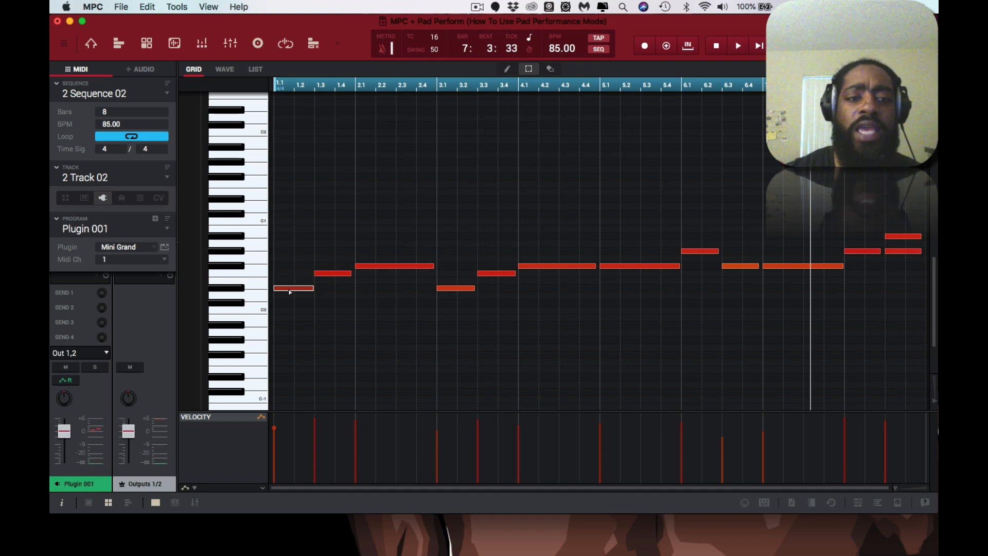
key(e)
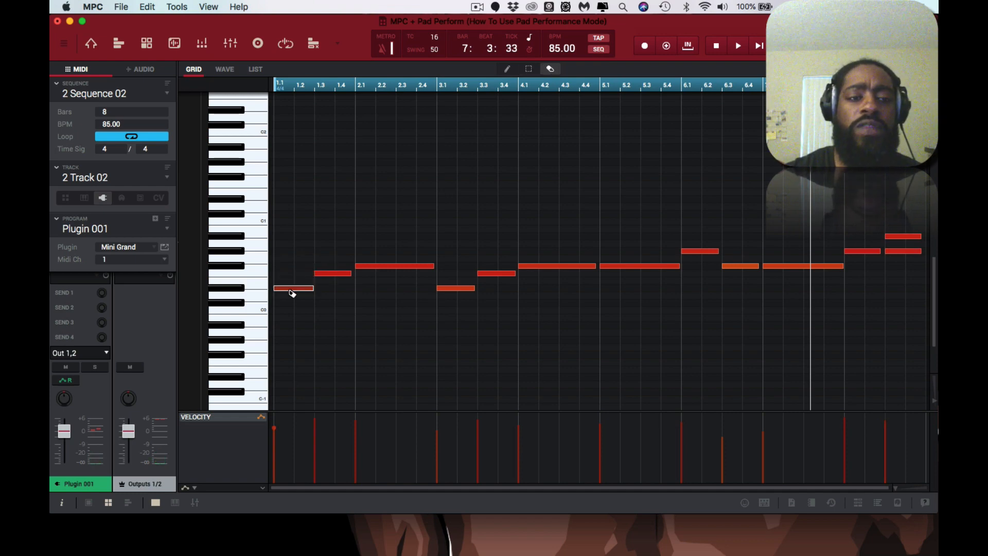
key(alt+Down)
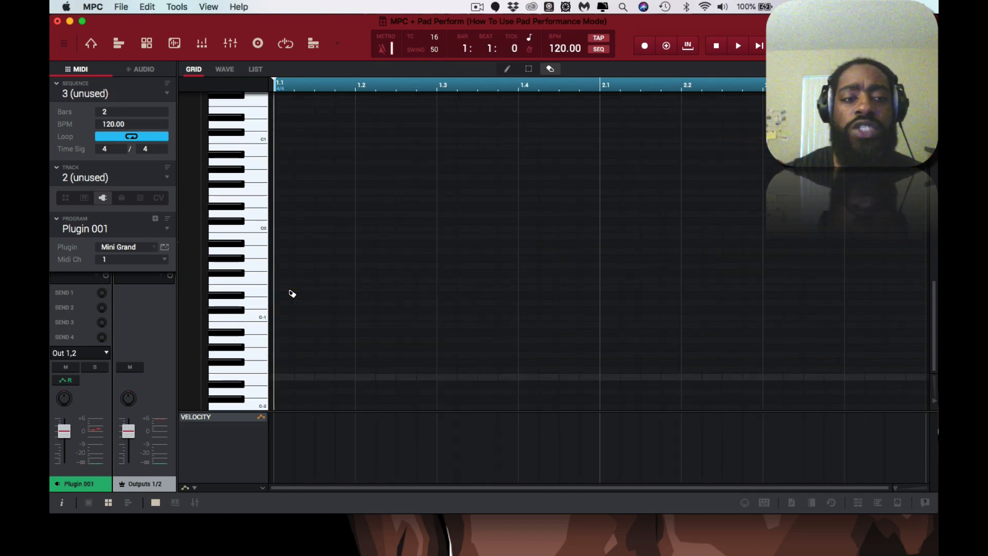
scroll(290, 293, up, 6)
scroll(290, 293, down, 10)
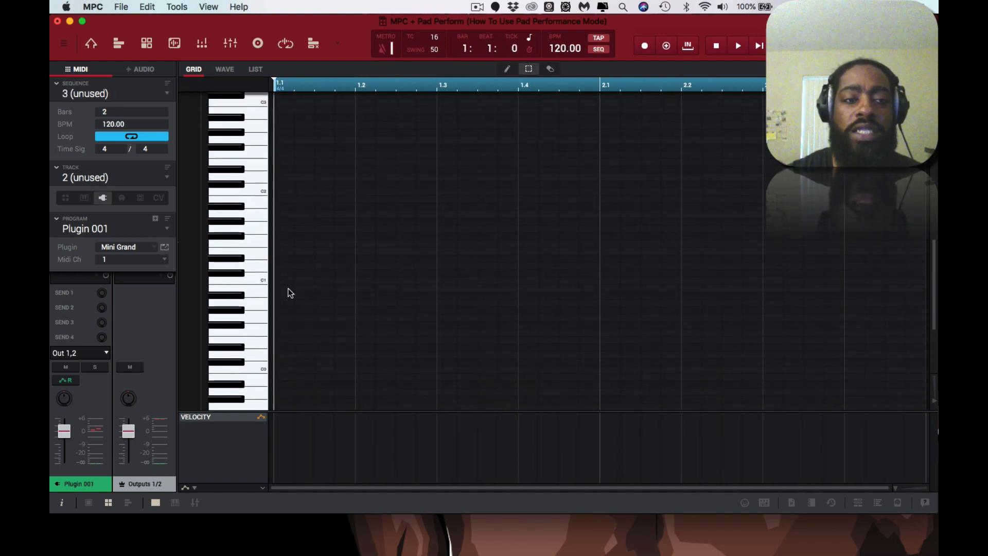
scroll(289, 293, up, 15)
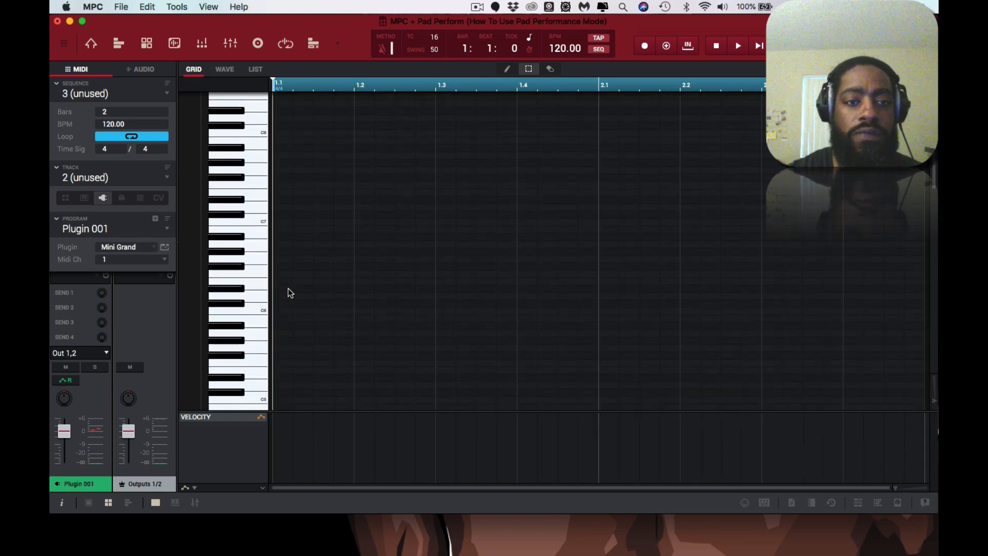
key(alt+Up)
Check the pitch of the first bass note at 1.1 on Track 03, and examine the whole bassline.
click(296, 205)
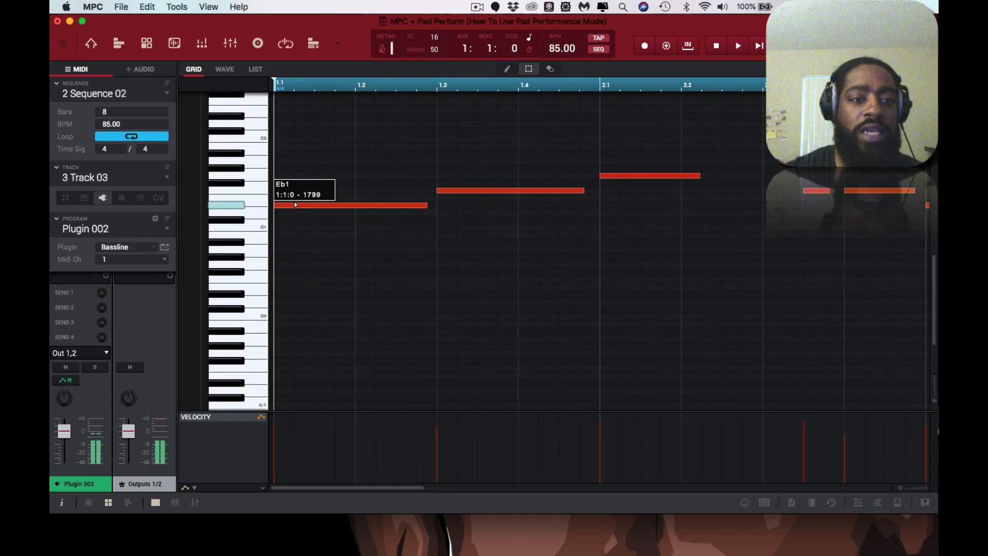
click(296, 205)
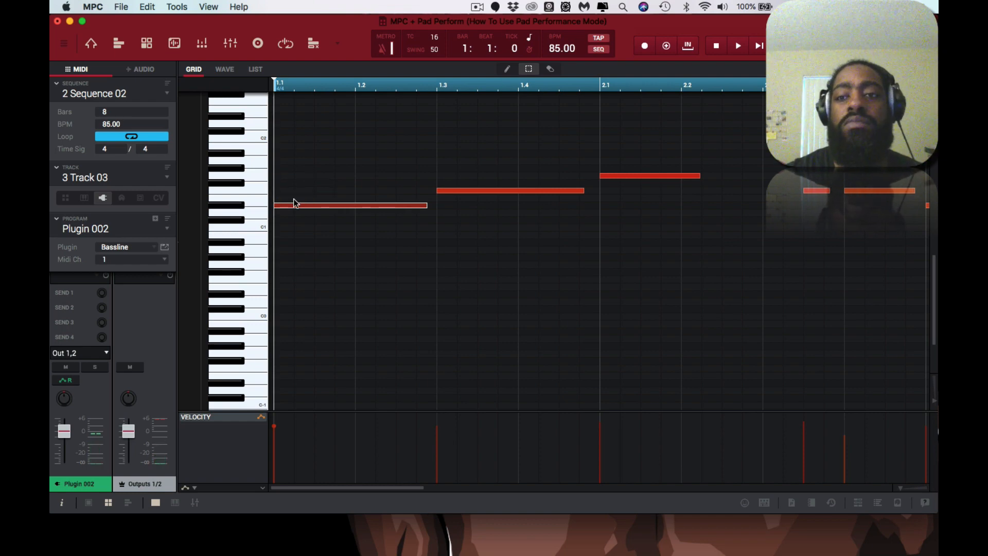
drag(898, 486, 709, 453)
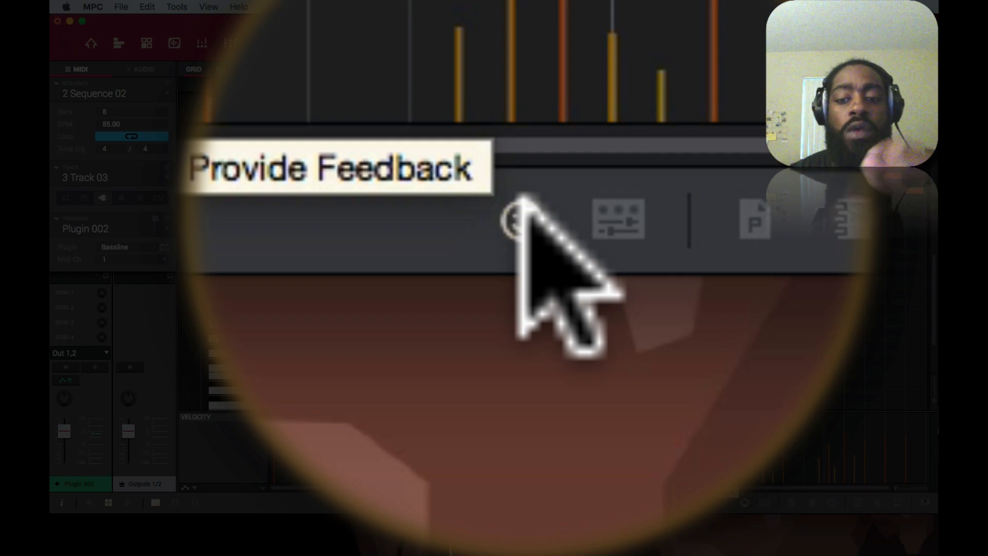
Show the feedback options for suggesting a feature or reporting a bug, and return to Track 02.
click(745, 499)
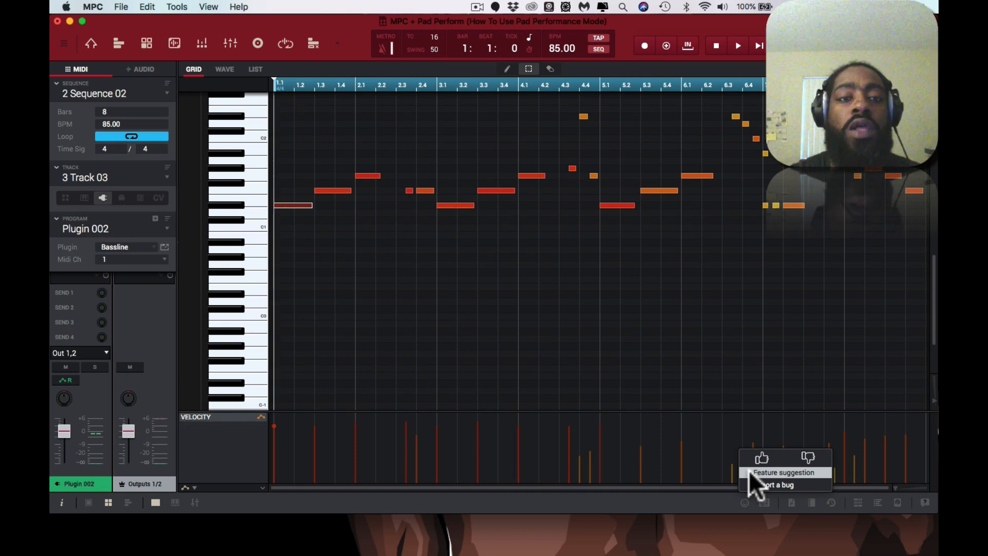
key(super+bracketleft)
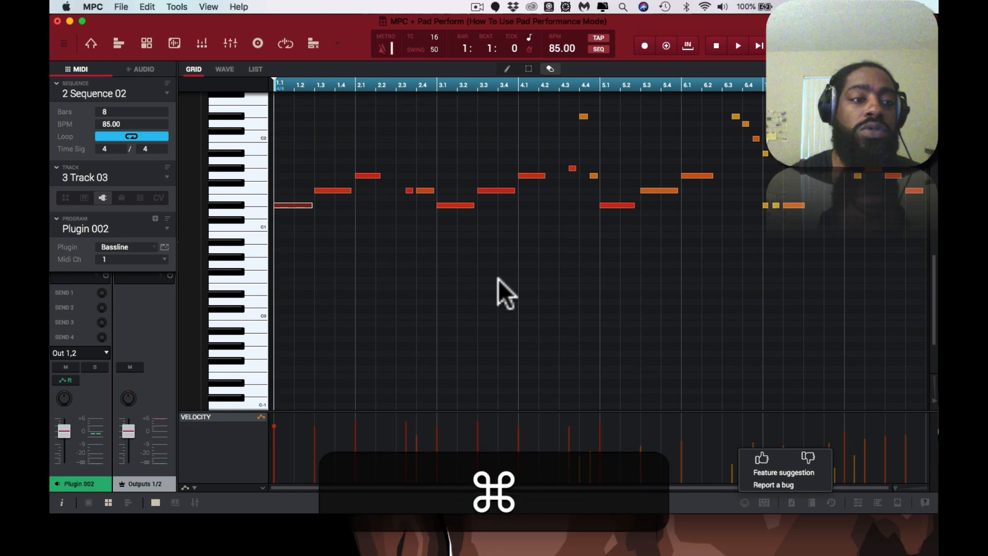
key(super+bracketleft)
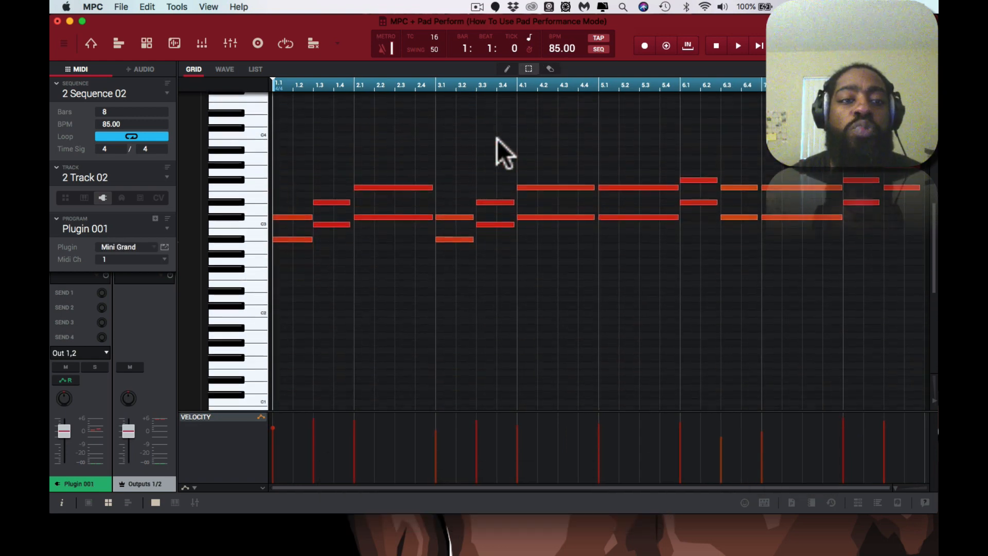
Review the Convert To Progression settings and chord list for Track 02, and close the dialog without converting.
scroll(497, 139, down, 3)
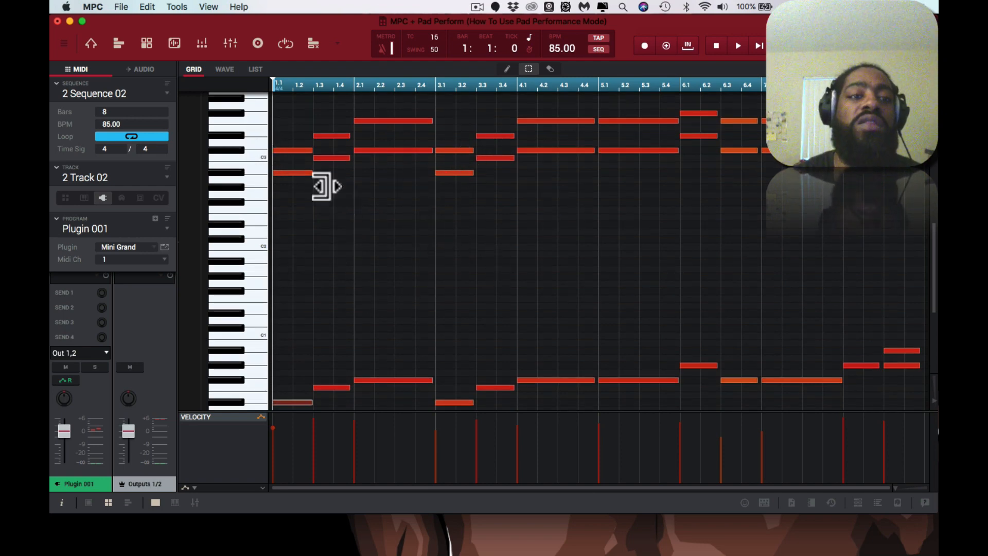
click(175, 6)
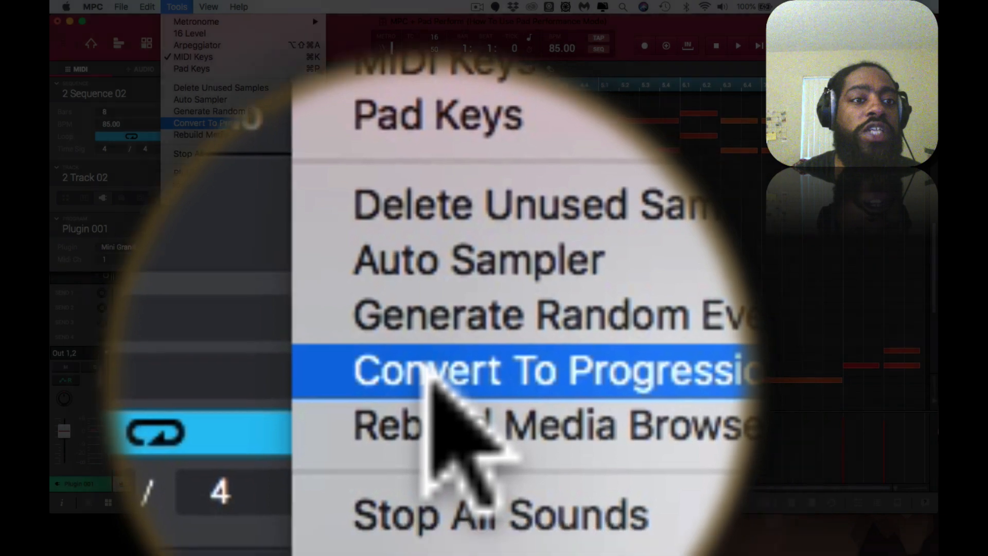
click(189, 122)
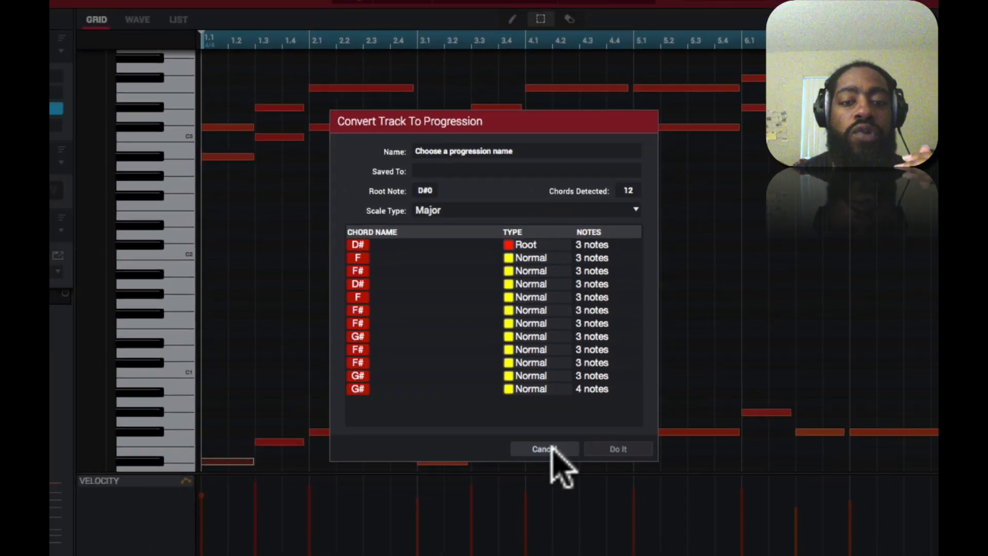
click(554, 481)
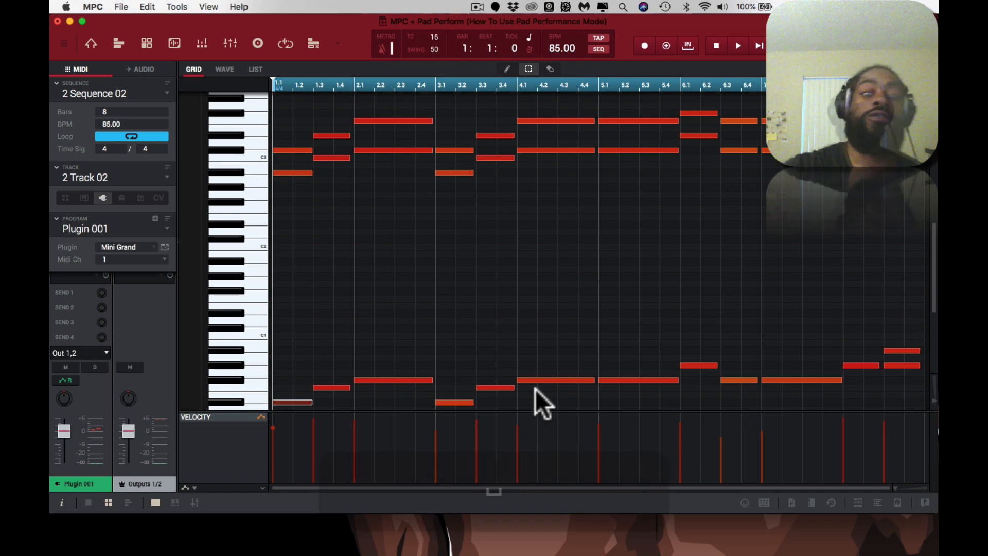
Play back Sequence 02 with Track 02's piano chords in view, and stop playback.
key(space)
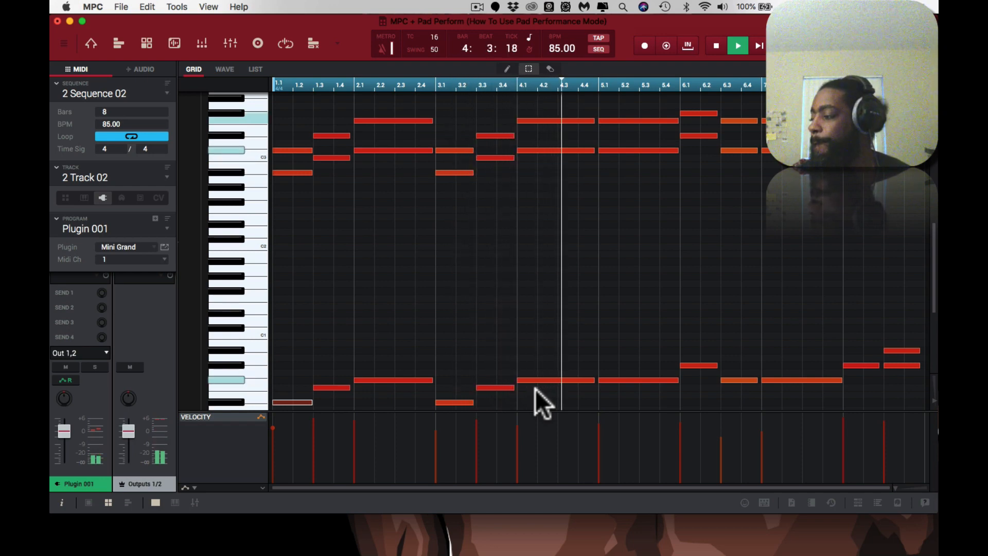
key(space)
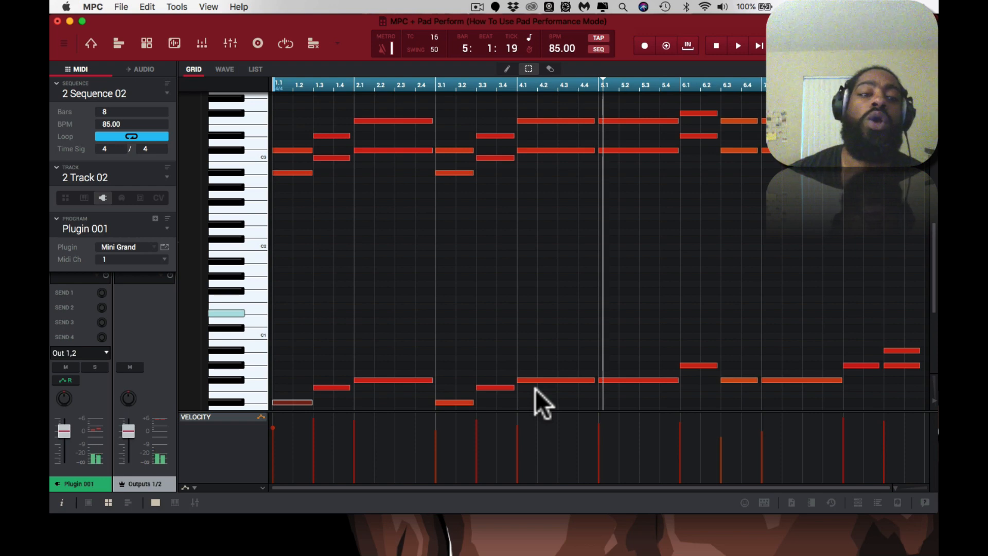
Compare the keys lit by the played pad chord with the upper chord notes and low root notes on Track 02.
scroll(428, 262, up, 5)
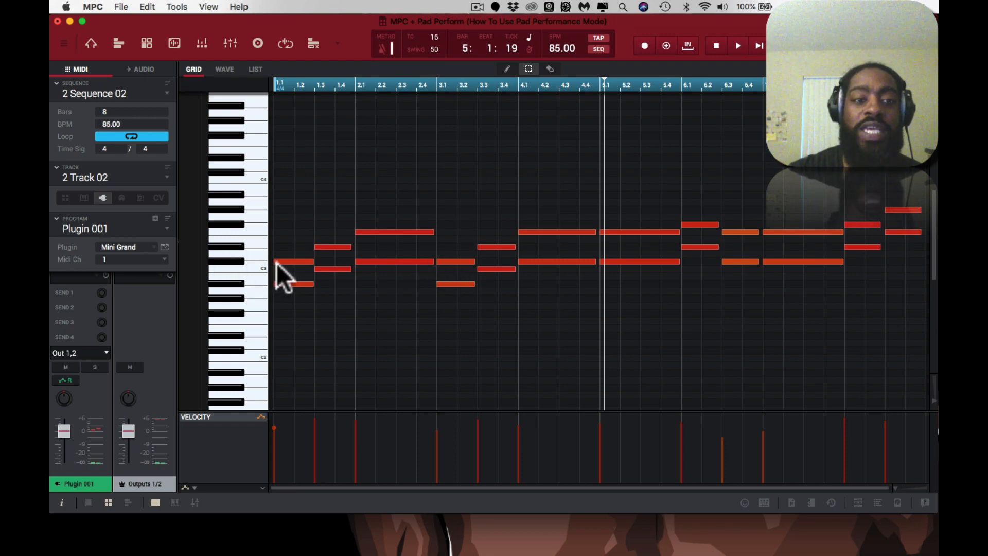
scroll(314, 263, down, 14)
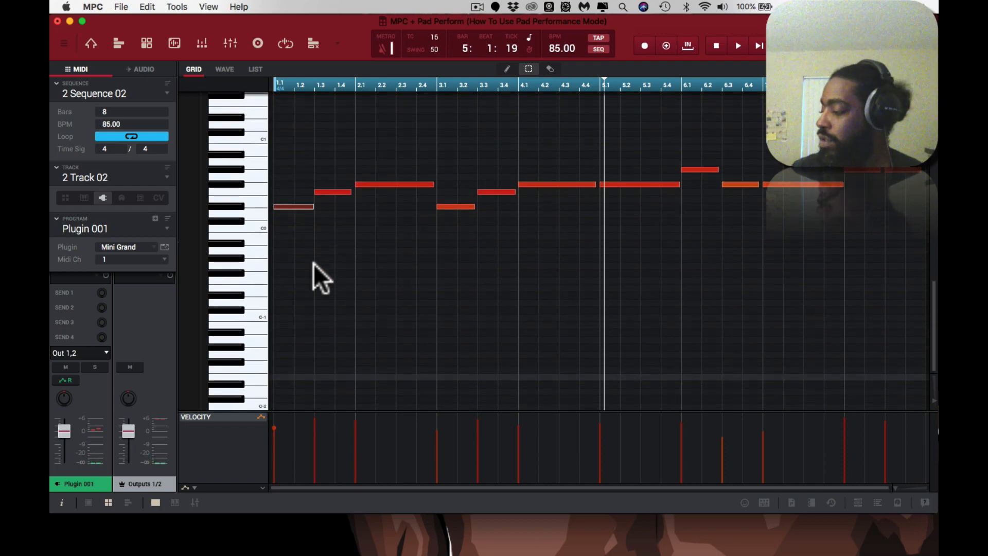
scroll(314, 263, up, 7)
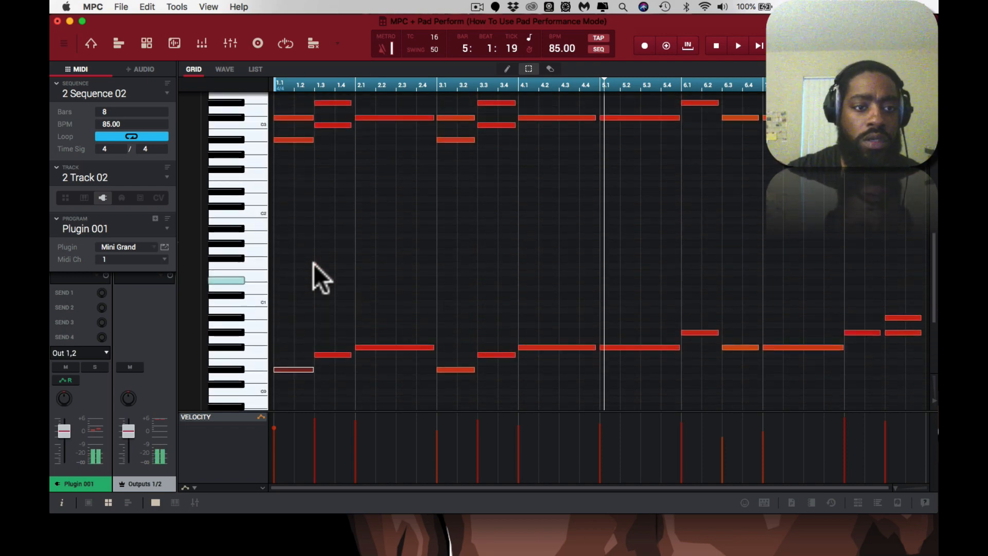
scroll(314, 260, up, 4)
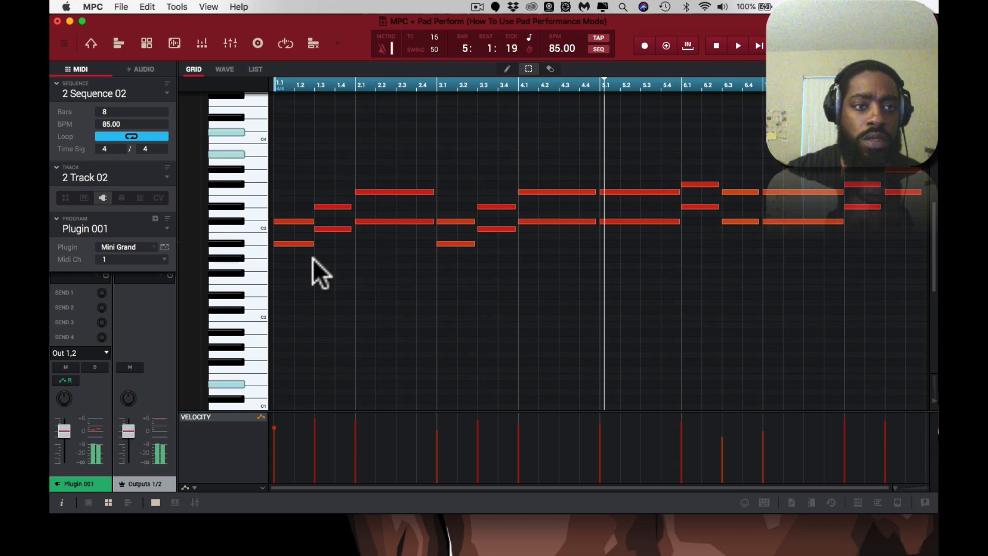
scroll(313, 258, up, 4)
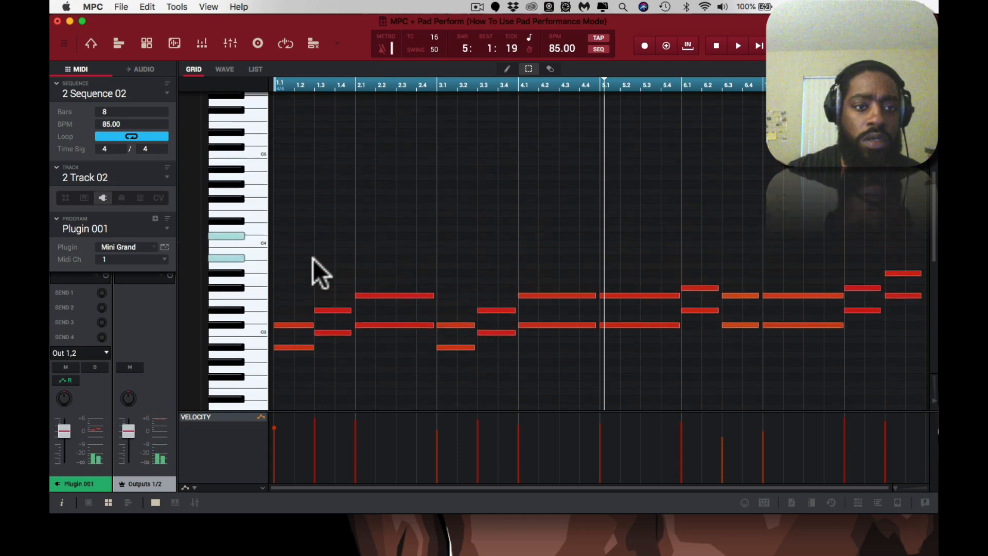
click(236, 234)
click(236, 255)
scroll(236, 256, down, 2)
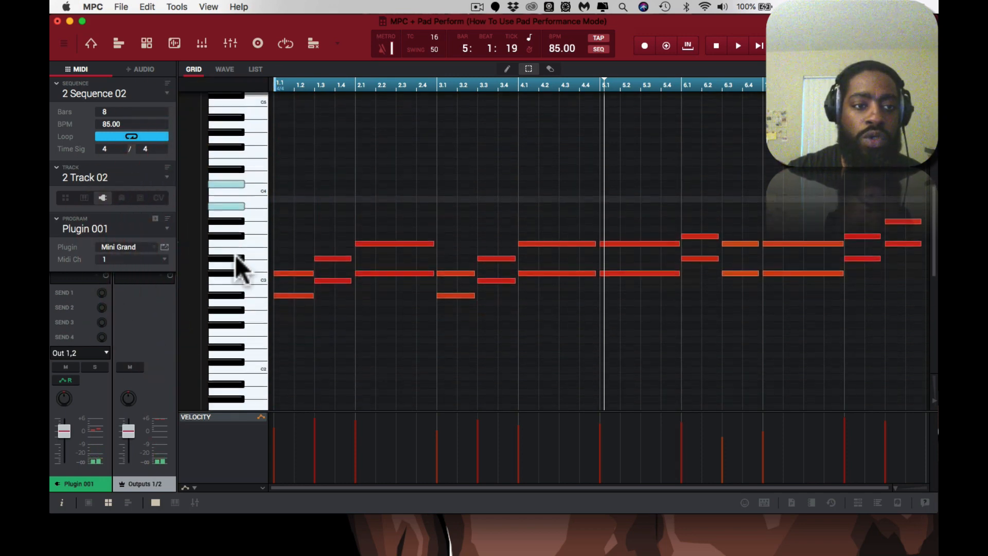
scroll(238, 258, down, 9)
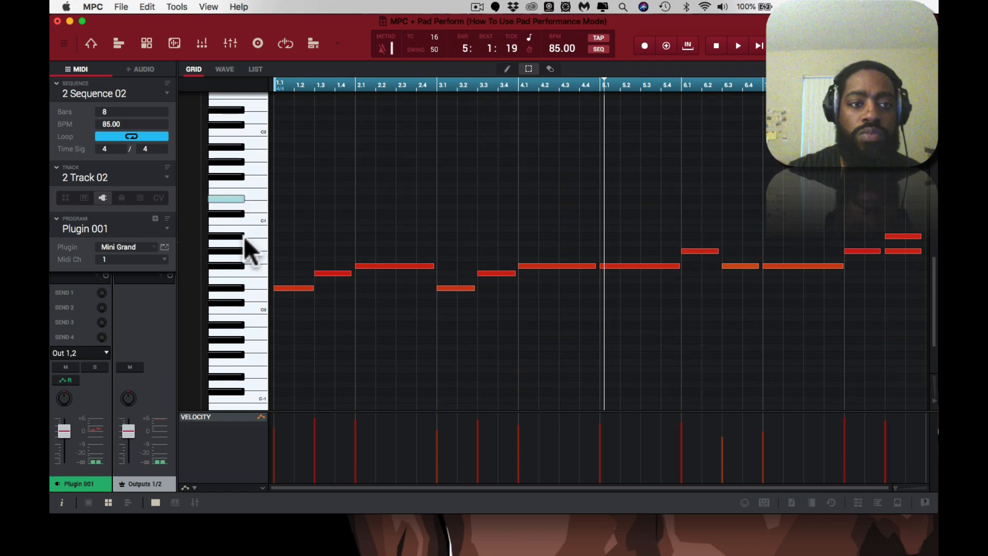
scroll(244, 237, up, 7)
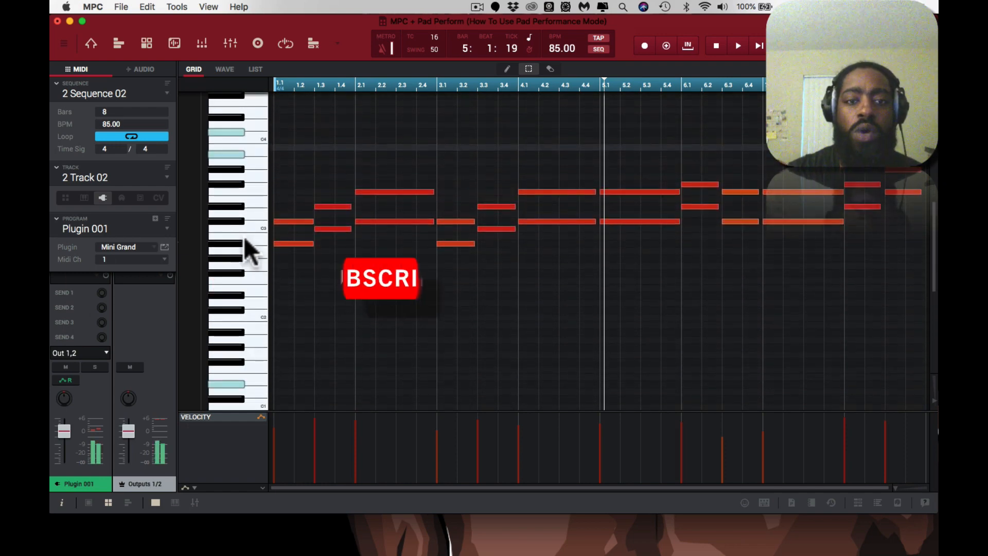
scroll(243, 238, up, 5)
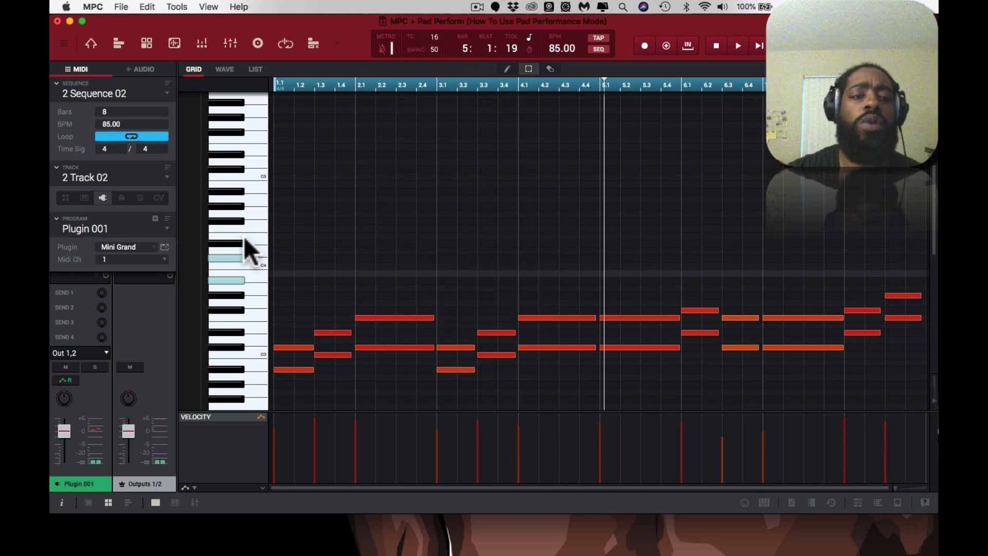
scroll(244, 238, down, 1)
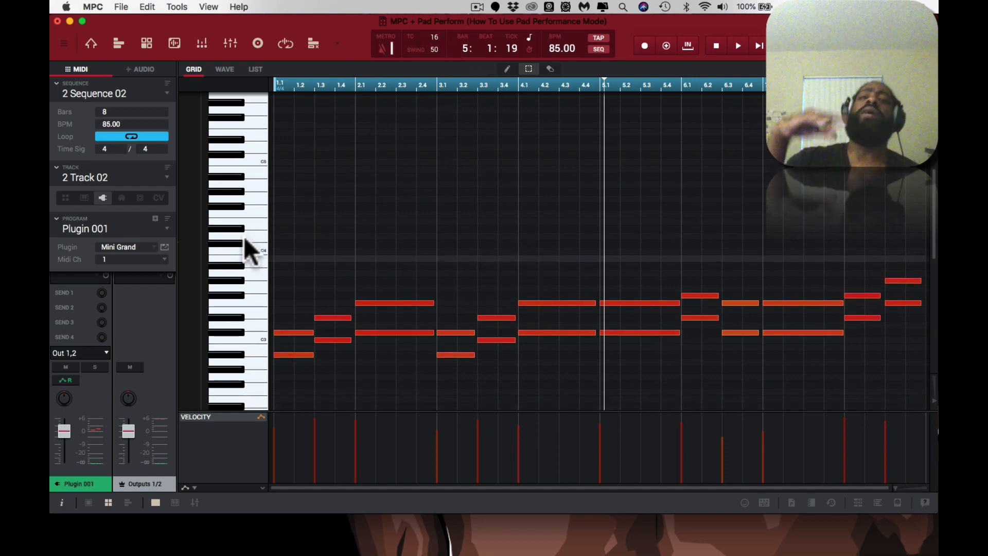